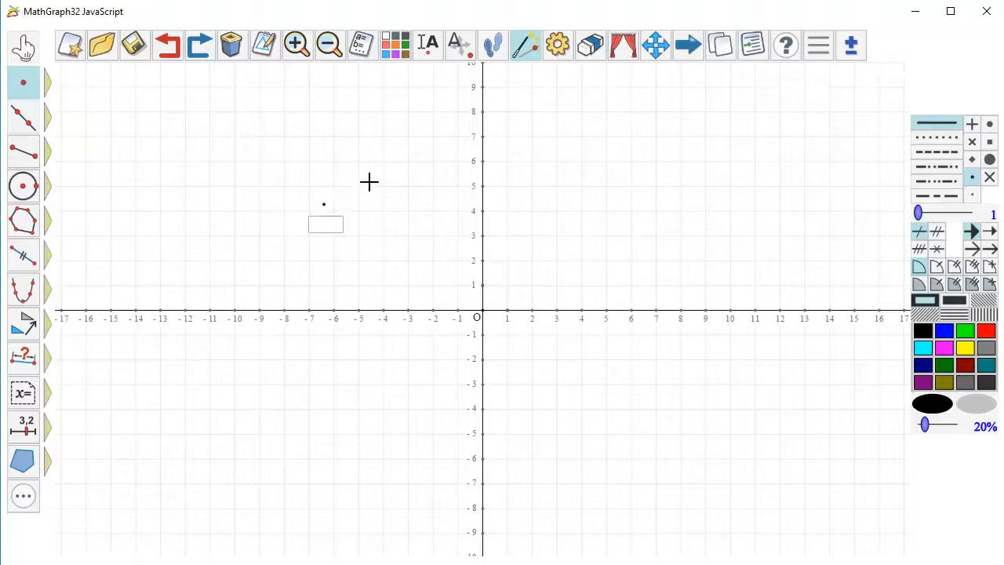
- Name the placed point M and draw a line through it with slope 2/3 in the frame (O,I,J)
key(Return)
click(47, 118)
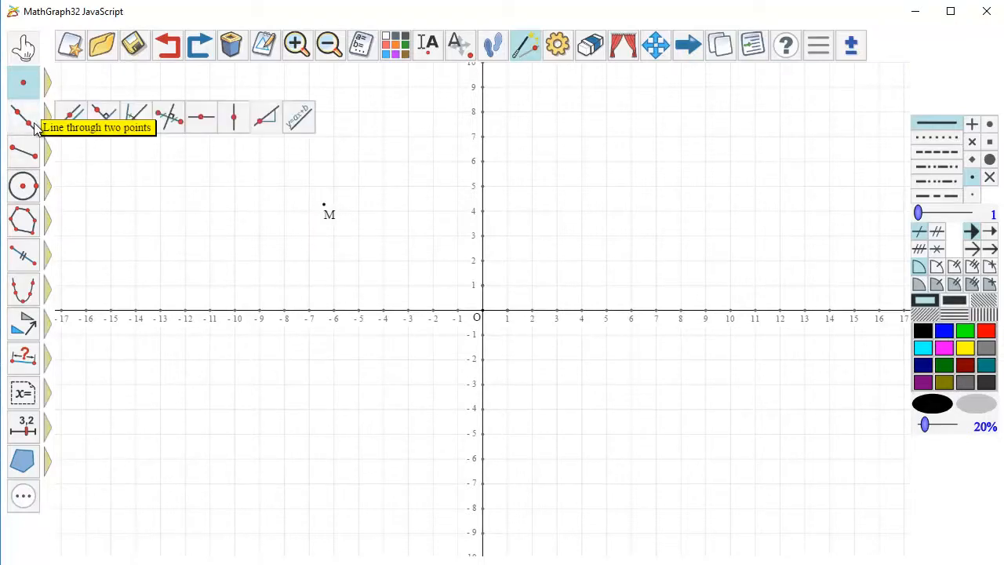
click(266, 119)
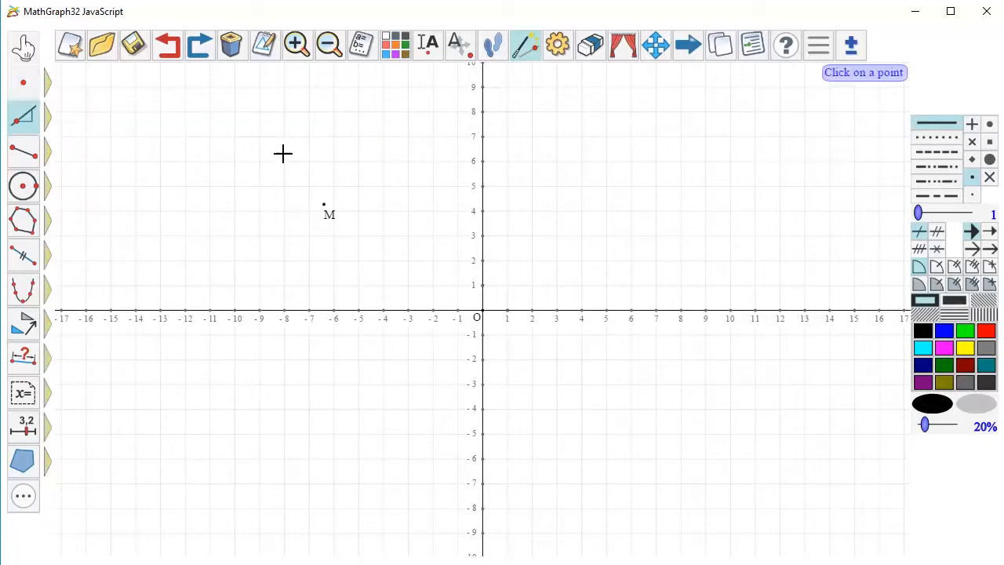
click(324, 209)
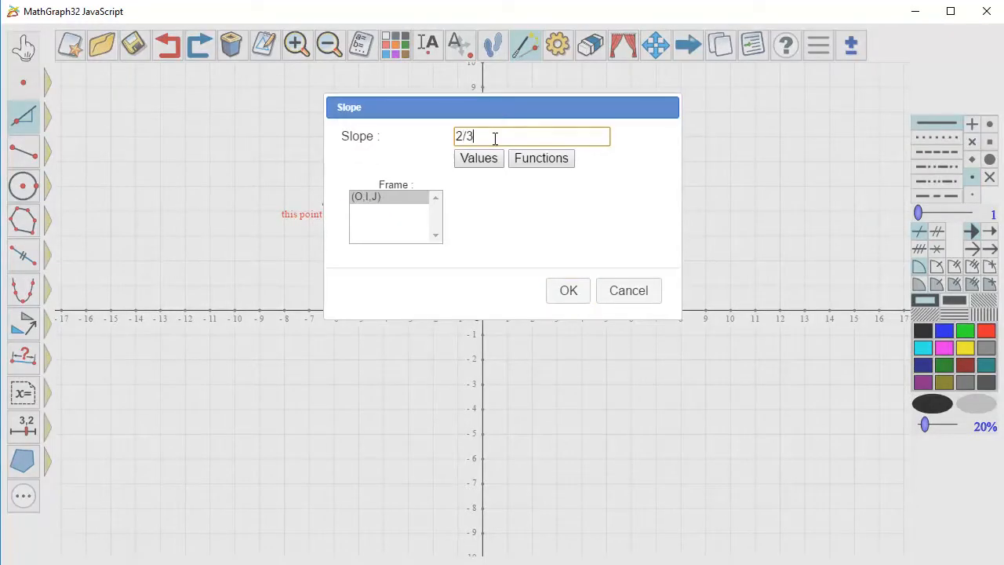
click(568, 291)
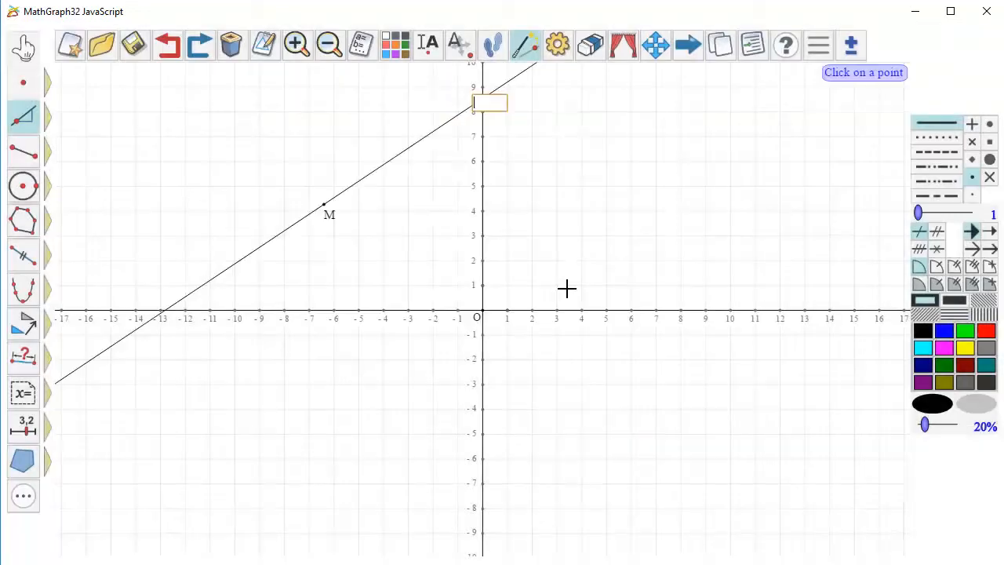
- Modify the line through M by setting its slope to -1/2
click(265, 49)
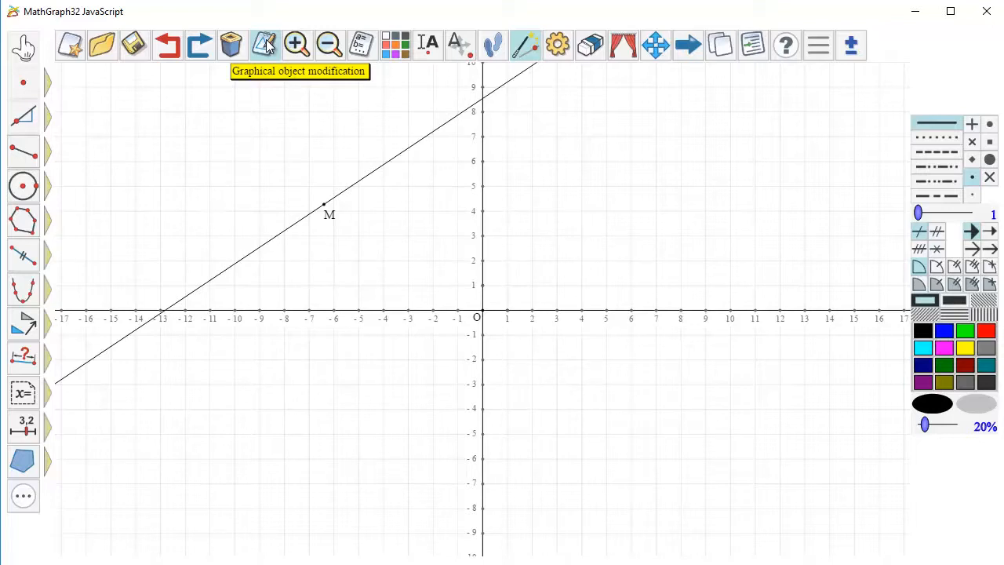
click(401, 165)
key(BackSpace)
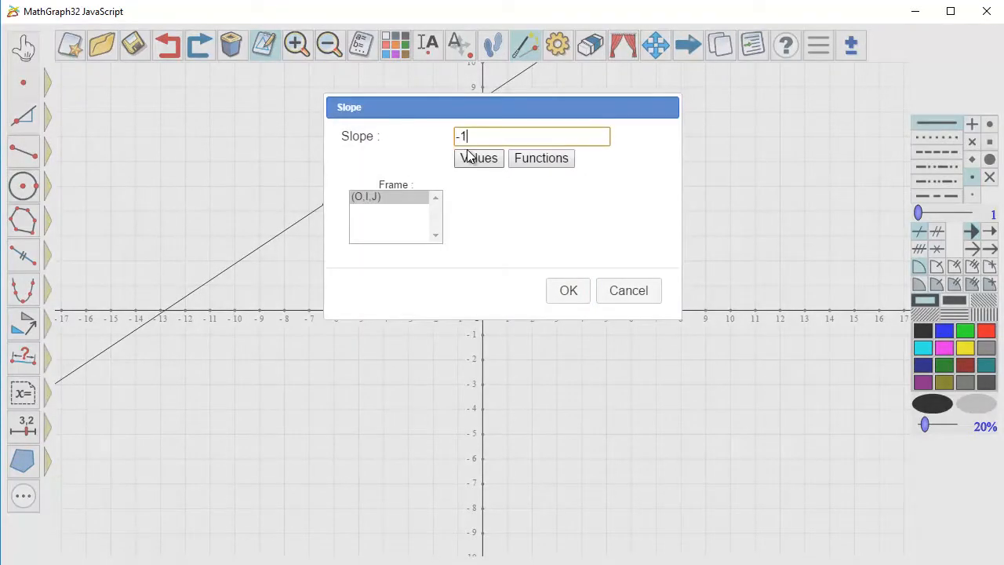
click(568, 292)
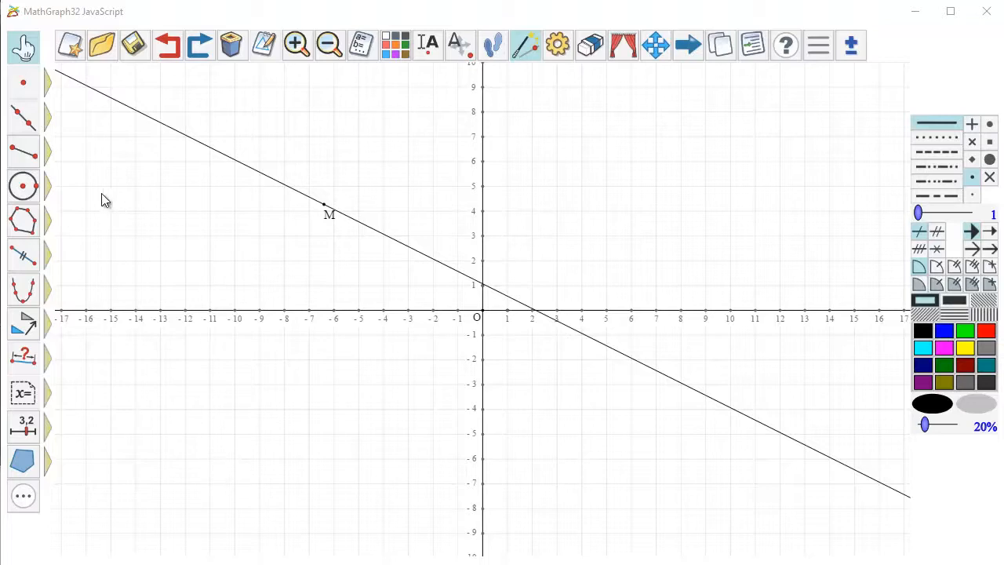
- Draw a line through two new unnamed points at about (-12.8, -1.3) and (-2.2, 4.7)
click(23, 118)
click(165, 340)
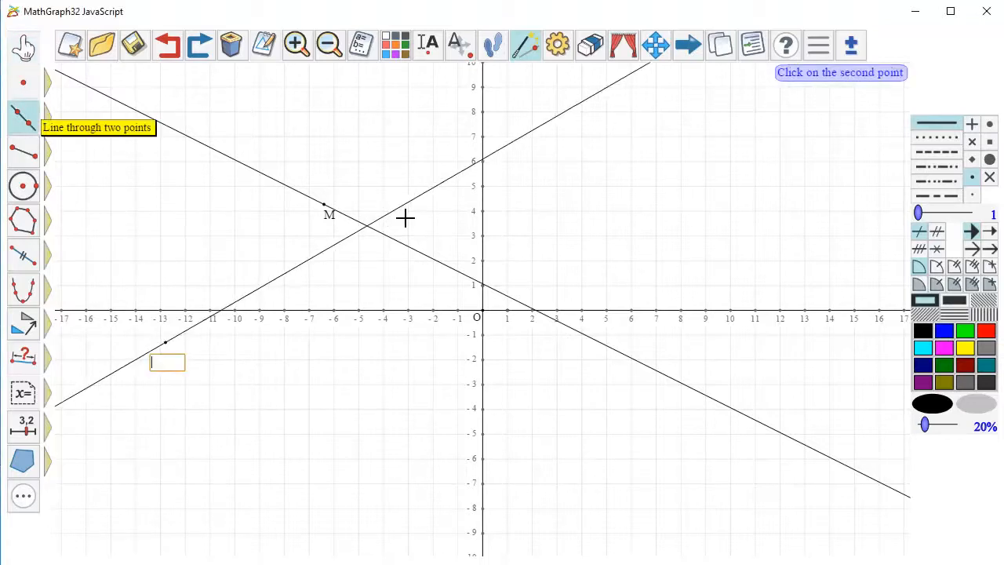
click(428, 190)
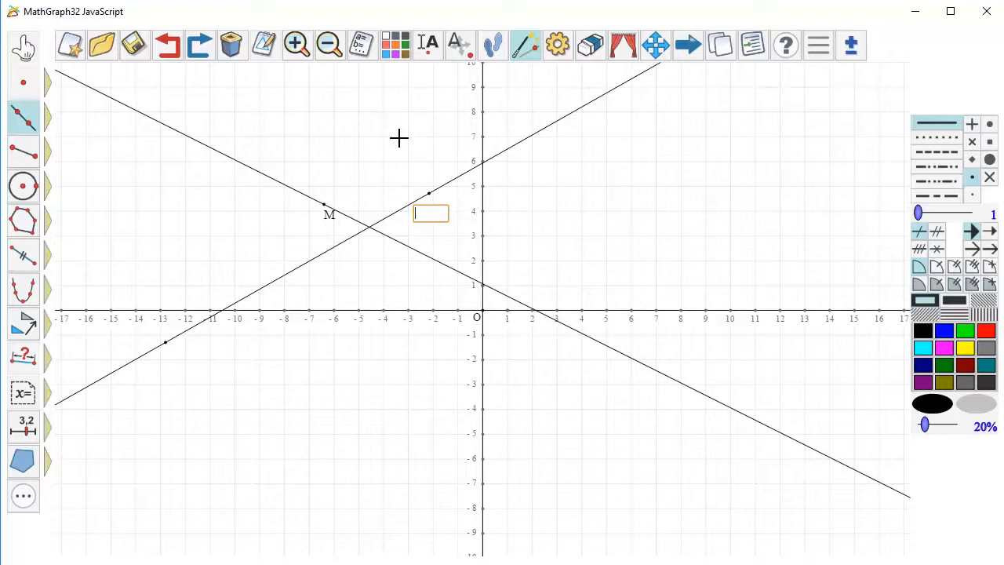
- Name the rising line D and create a slope measure of it named m
mouse_move(49, 359)
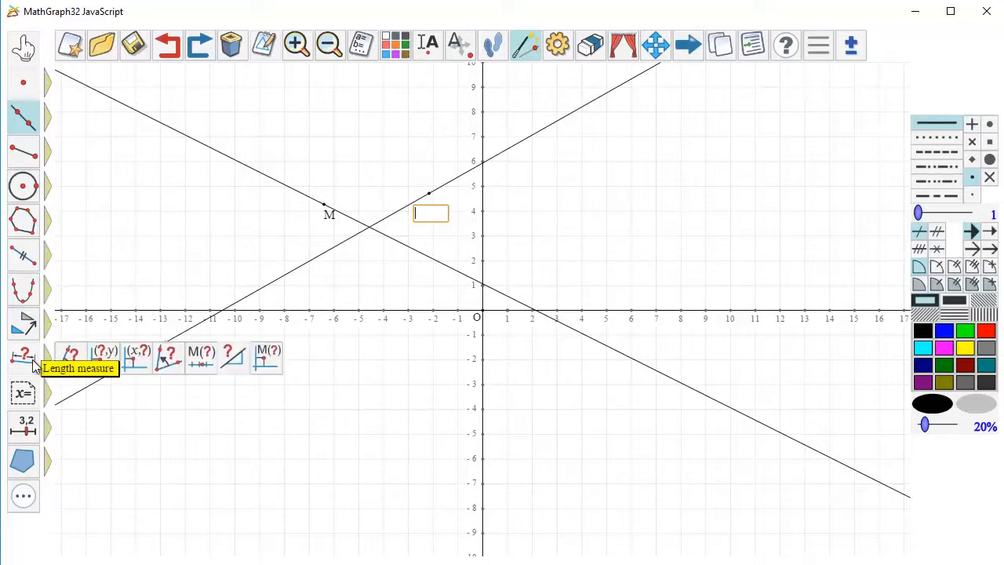
click(233, 368)
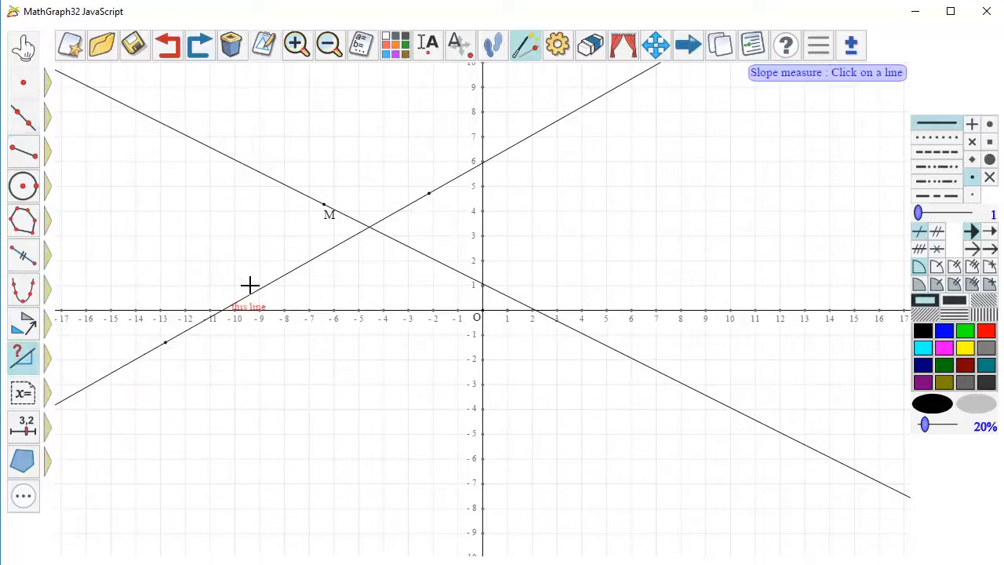
click(253, 291)
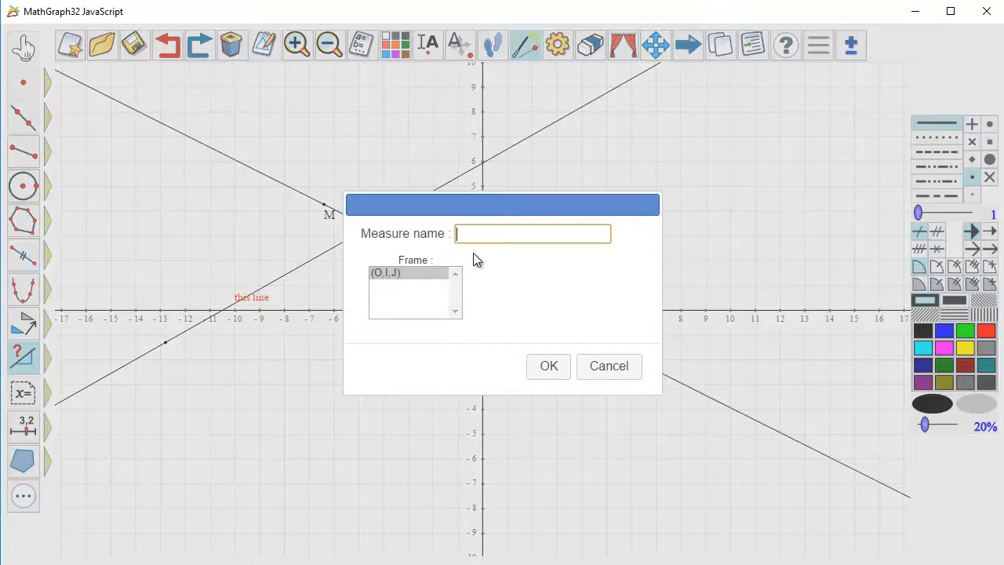
text(m)
click(539, 369)
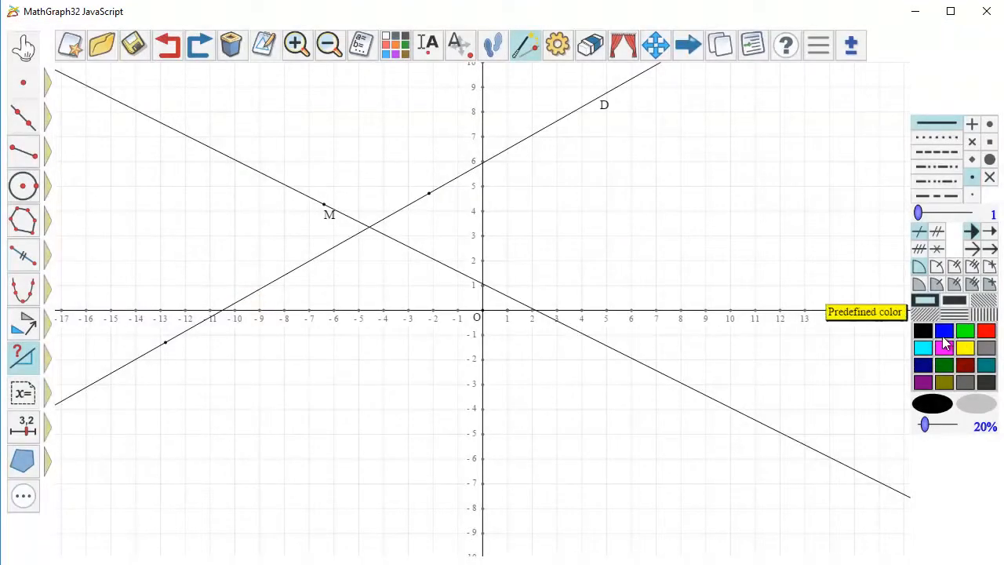
- Add a blue display of value m near (-15, 6.5) with 3 digits, starting string "m = " and background erase
click(945, 334)
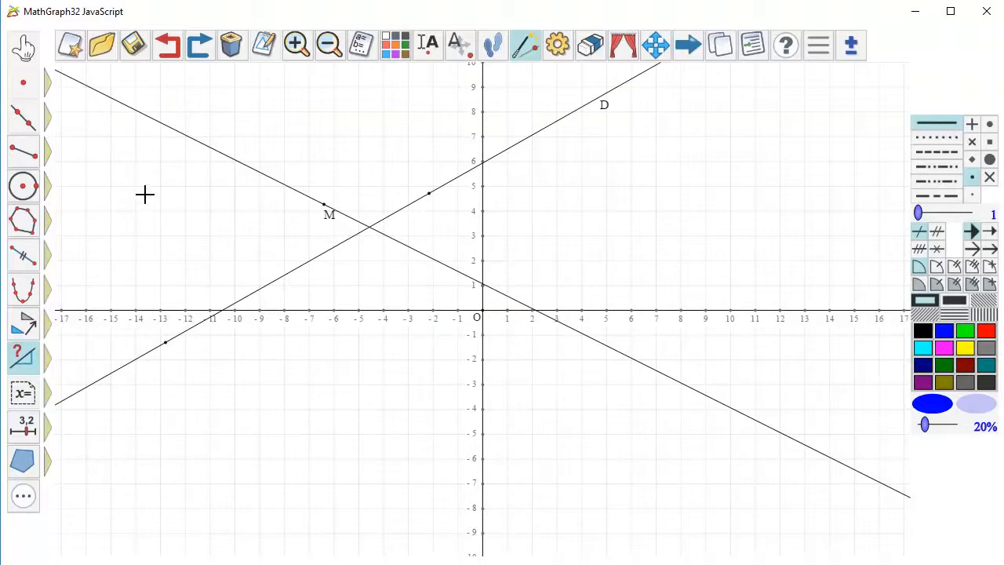
click(22, 395)
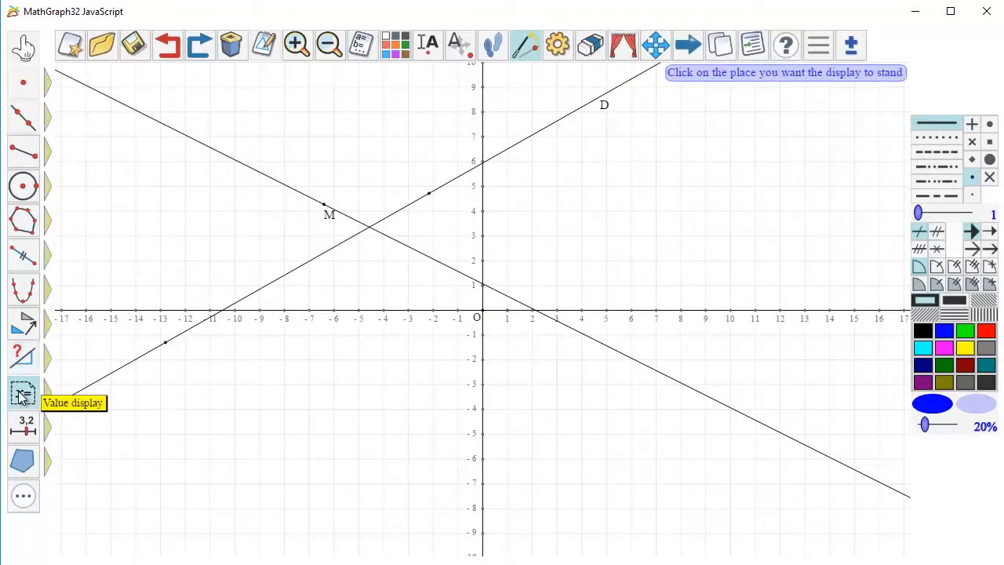
click(114, 151)
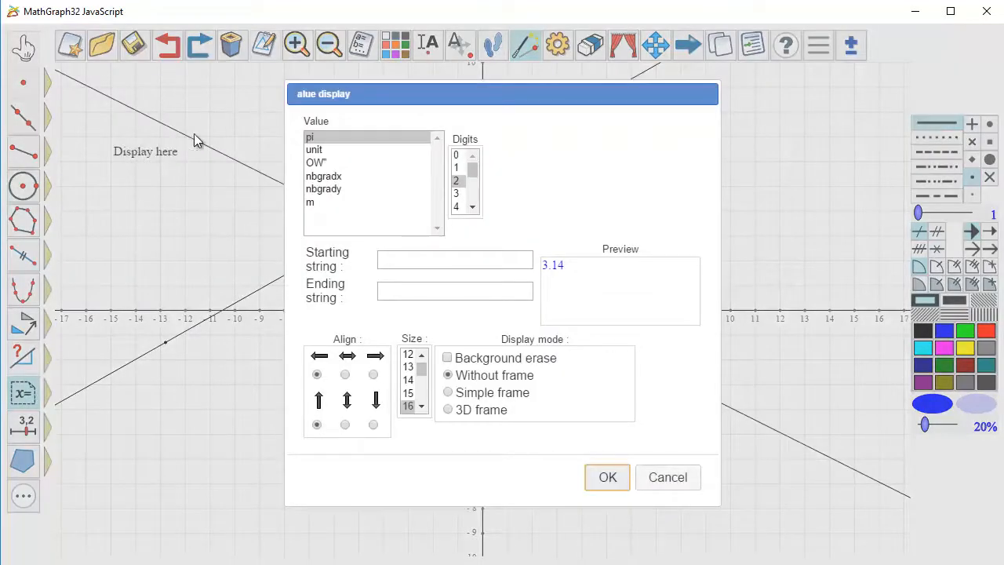
click(317, 203)
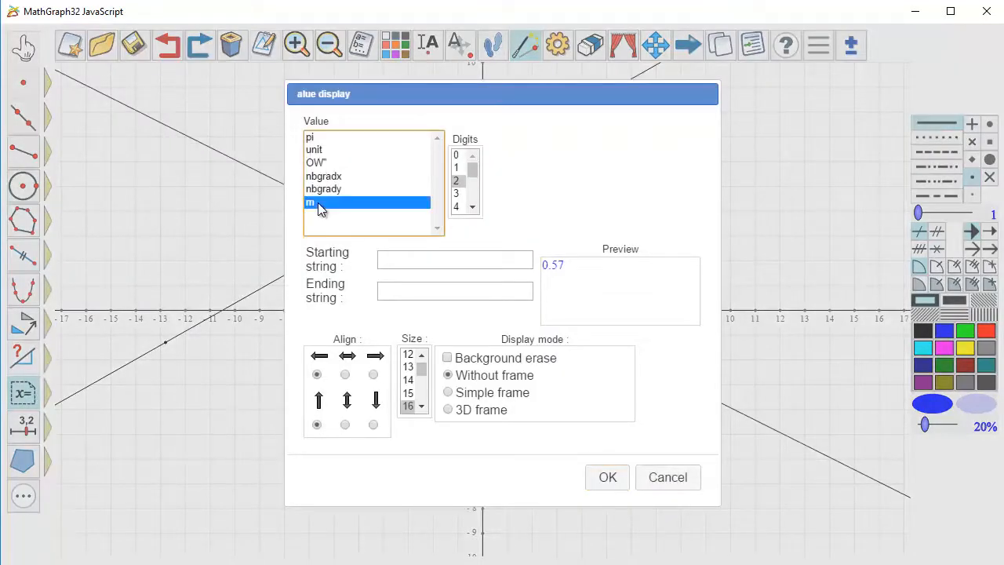
click(460, 195)
click(415, 268)
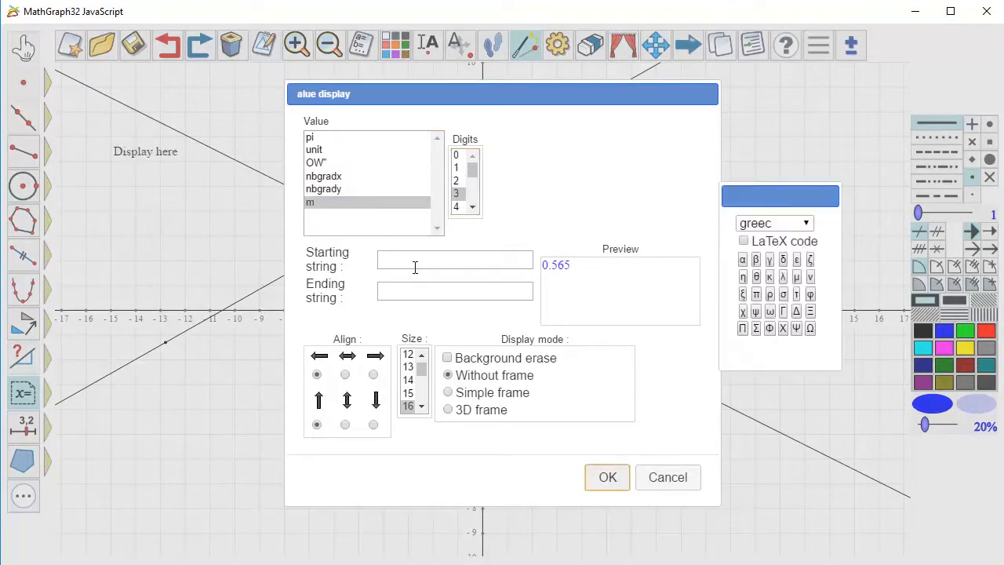
text(m =)
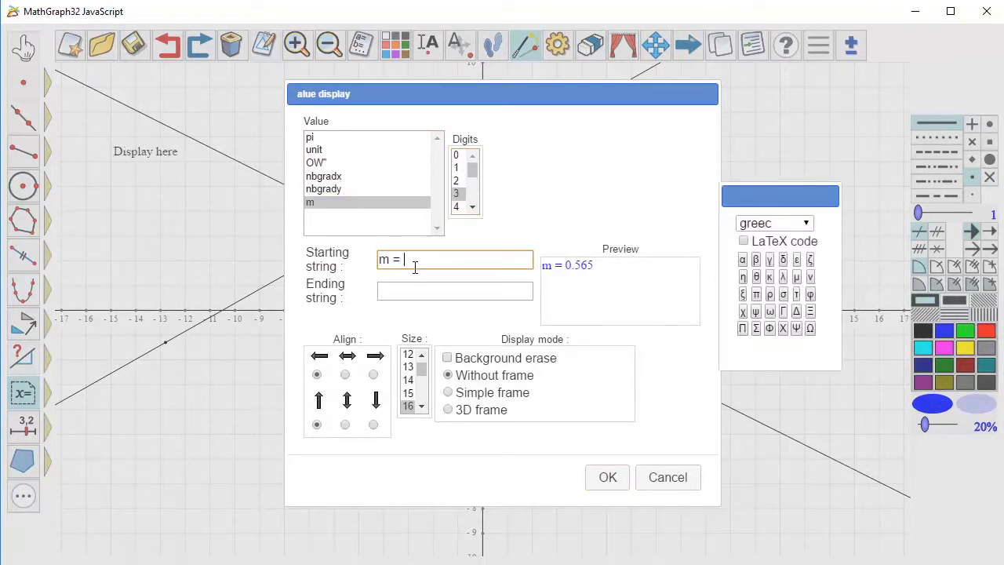
click(448, 360)
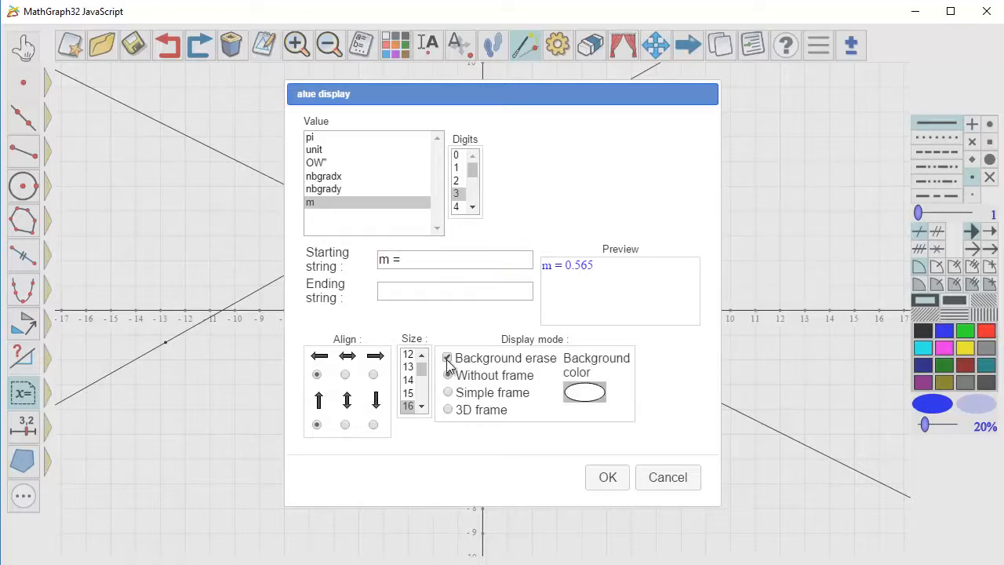
click(609, 480)
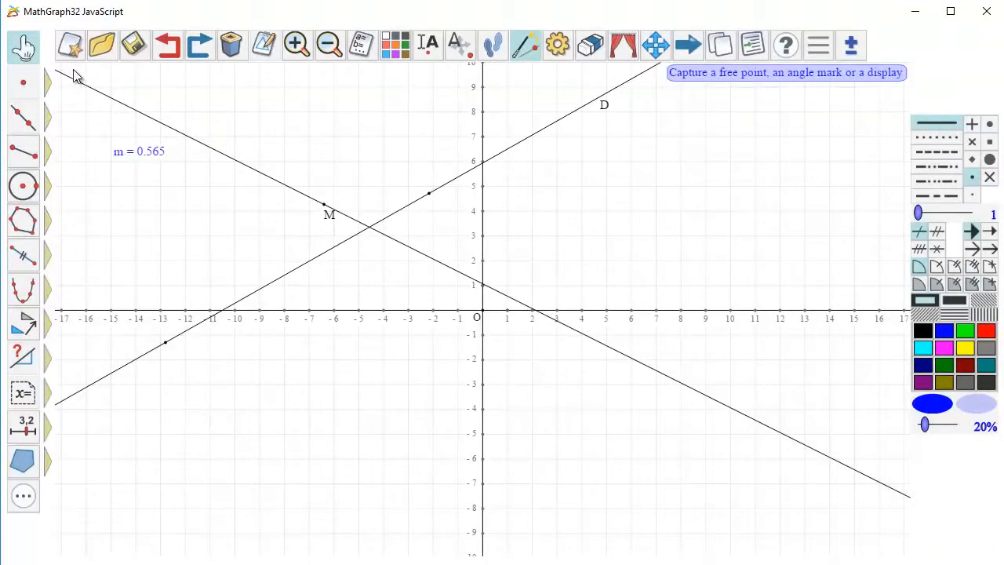
- Move line D's upper defining point to about (-2.9, 3.3)
drag(430, 195, 410, 227)
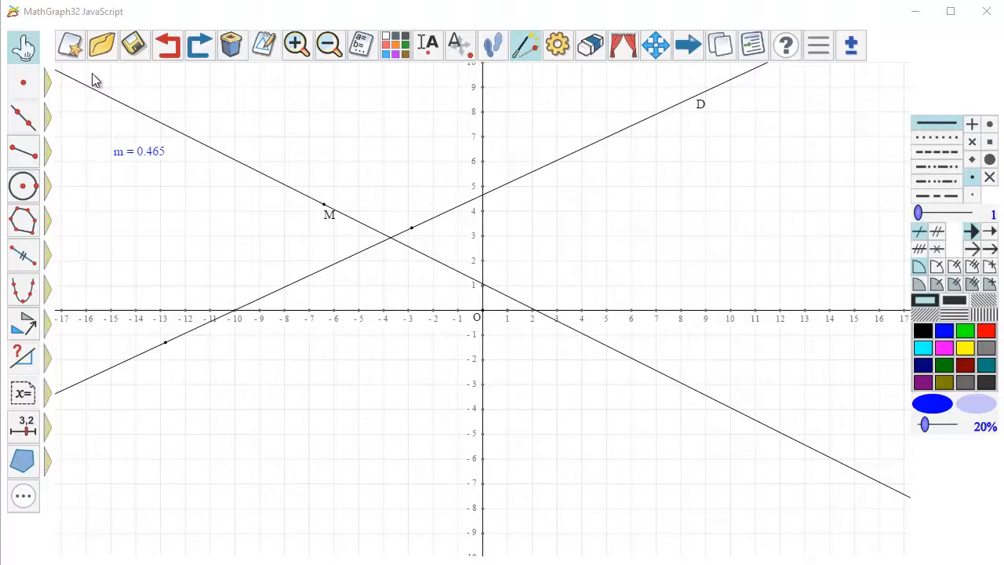
- Create a new figure with an orthonormal frame, both grids and degrees as angle unit, discarding the unsaved figure
click(72, 49)
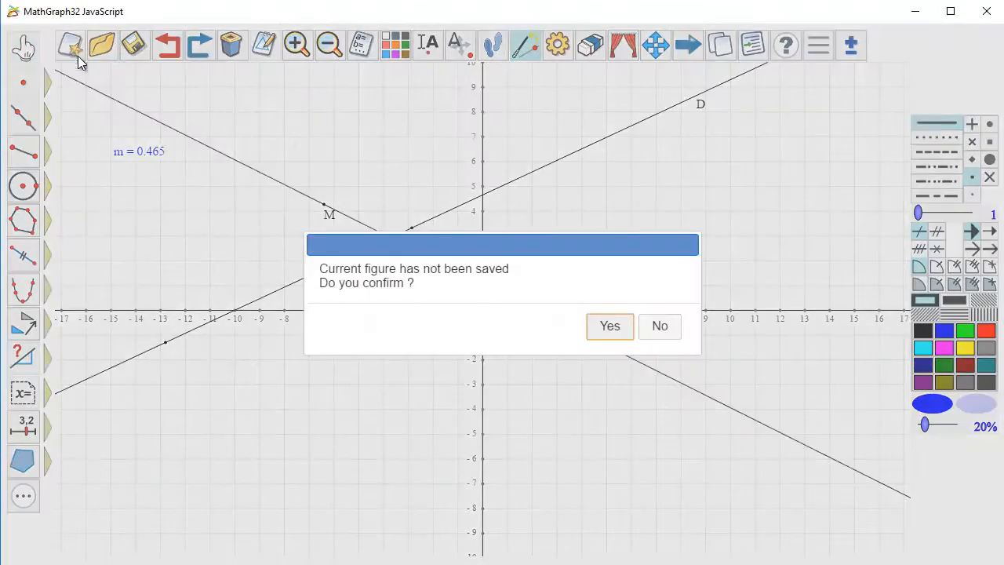
click(609, 325)
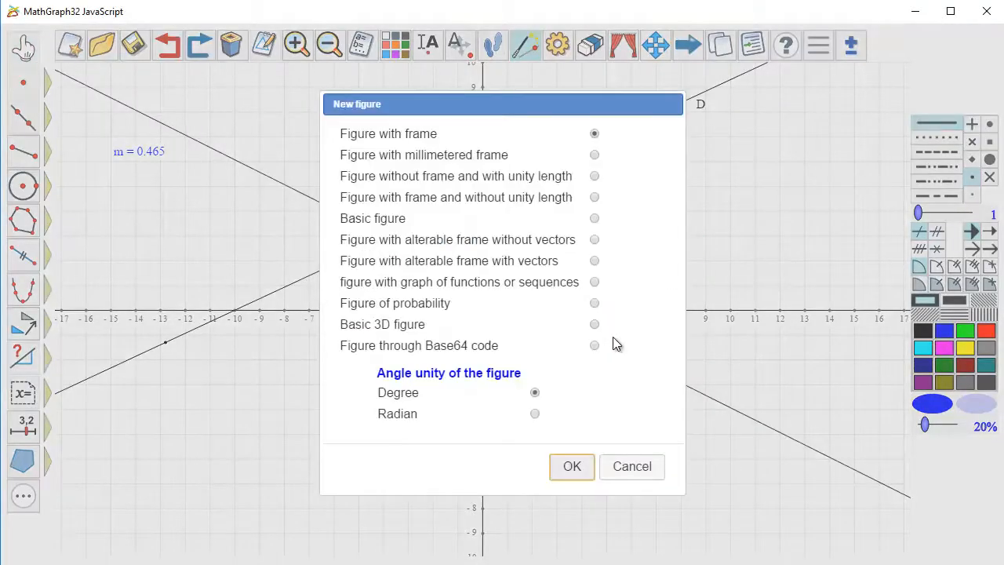
click(570, 465)
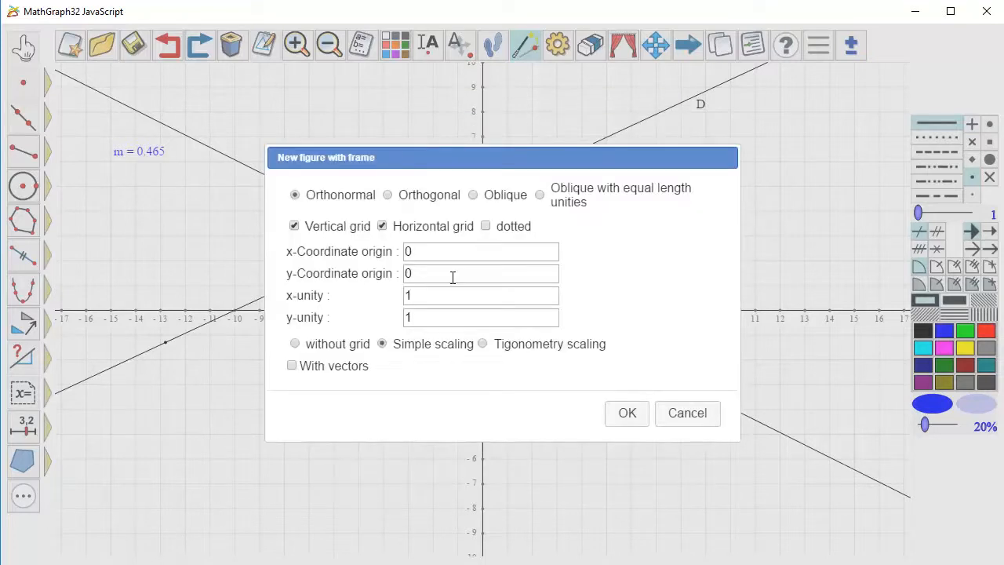
click(632, 416)
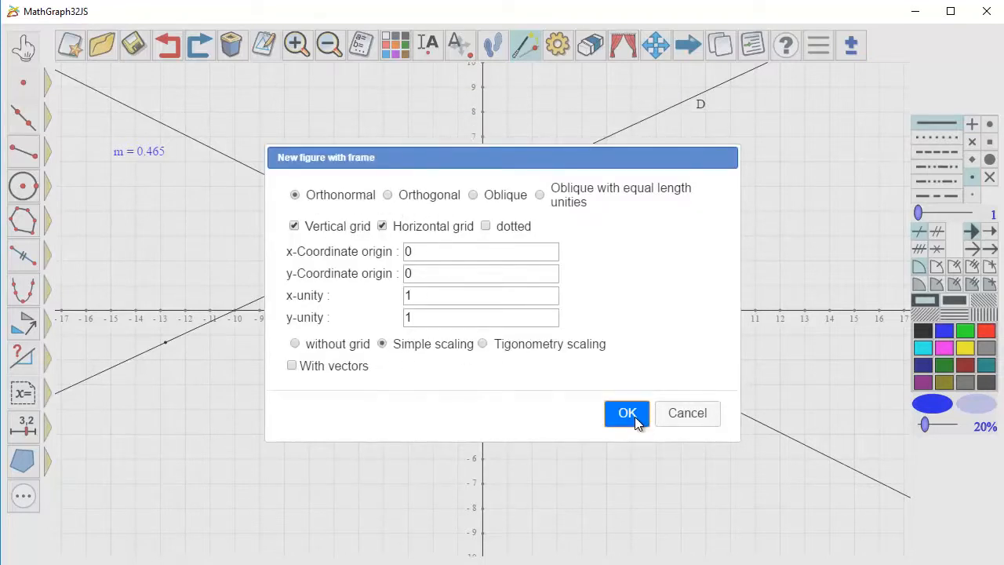
- Place a linked point on the x-axis at about x = 8.6 and draw a circle centred at O through it
click(35, 91)
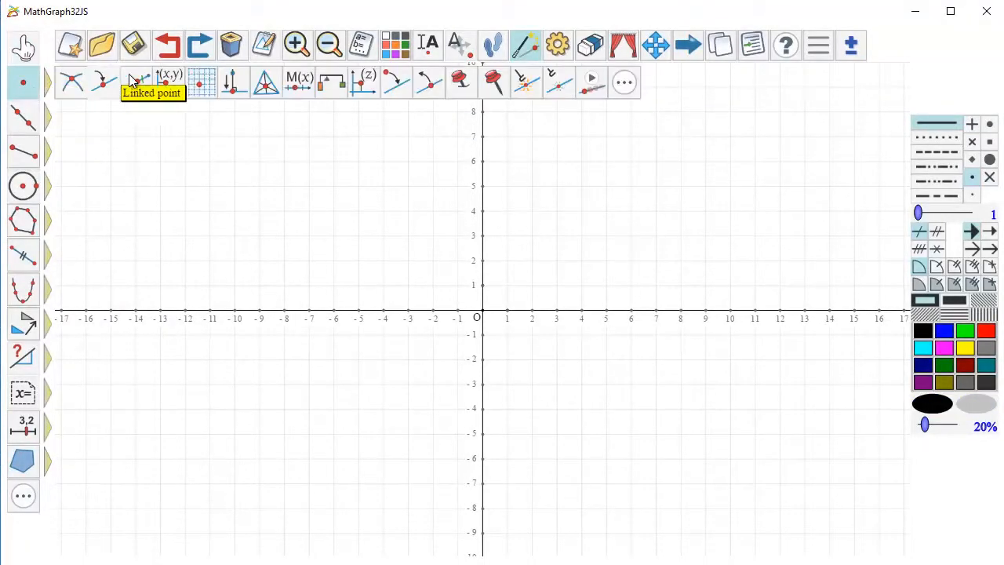
click(102, 82)
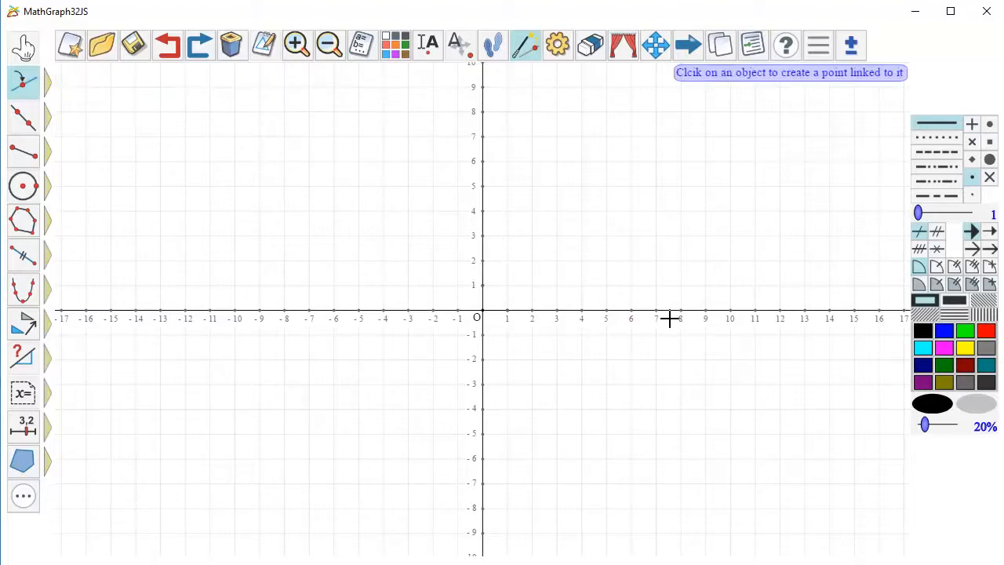
click(695, 311)
click(26, 191)
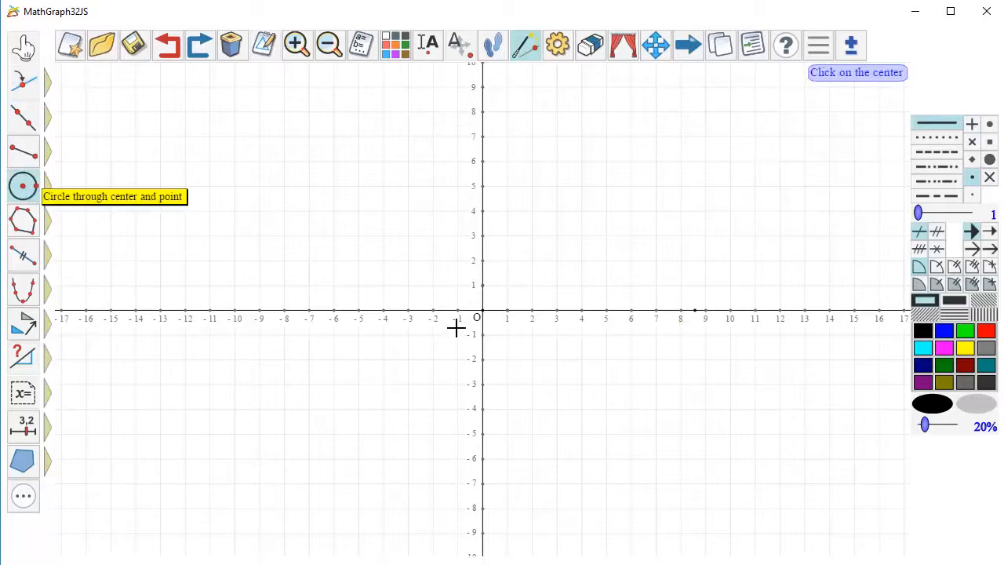
click(481, 311)
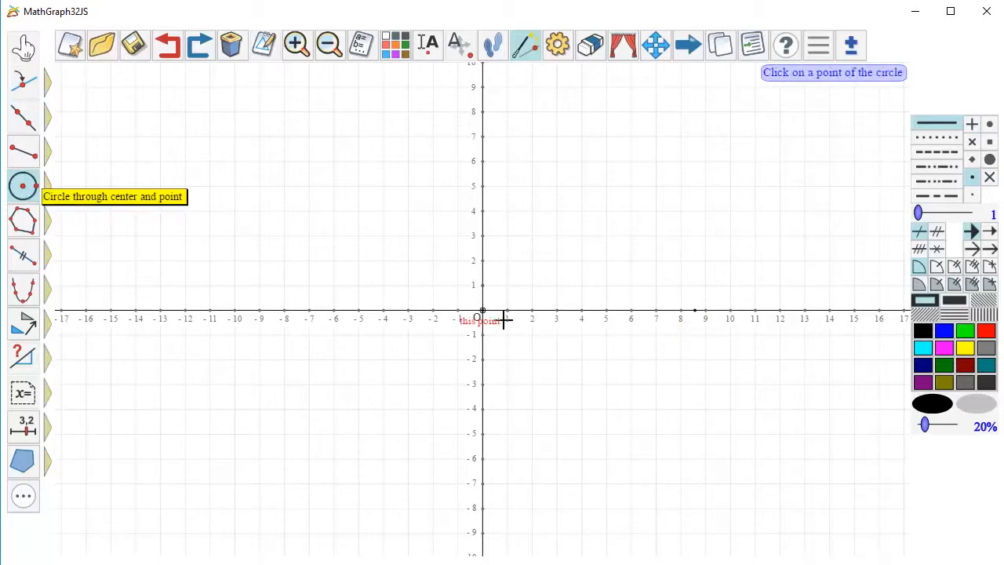
click(694, 311)
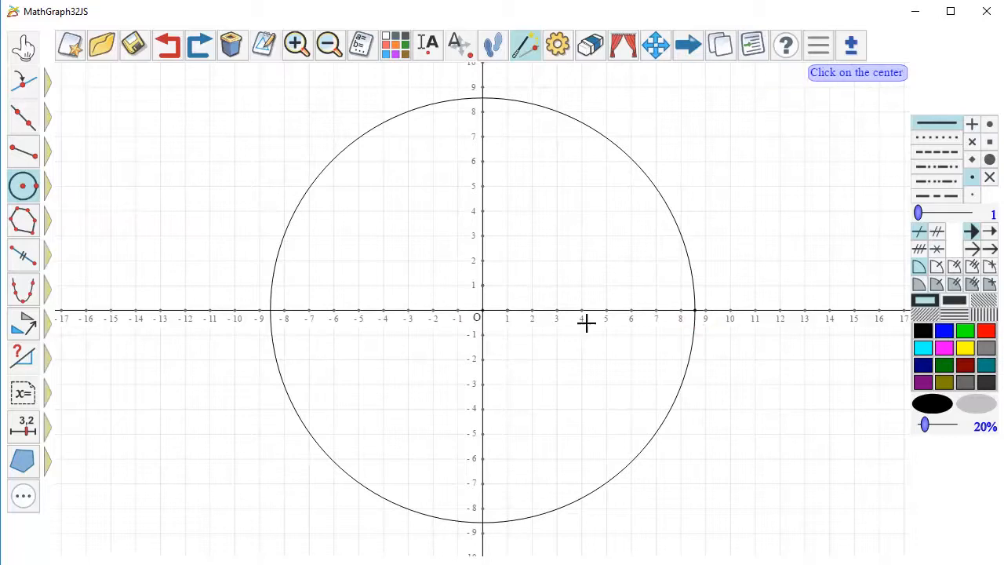
- Place a linked point on the circle's upper-right arc at about (6.8, 5.3)
click(24, 82)
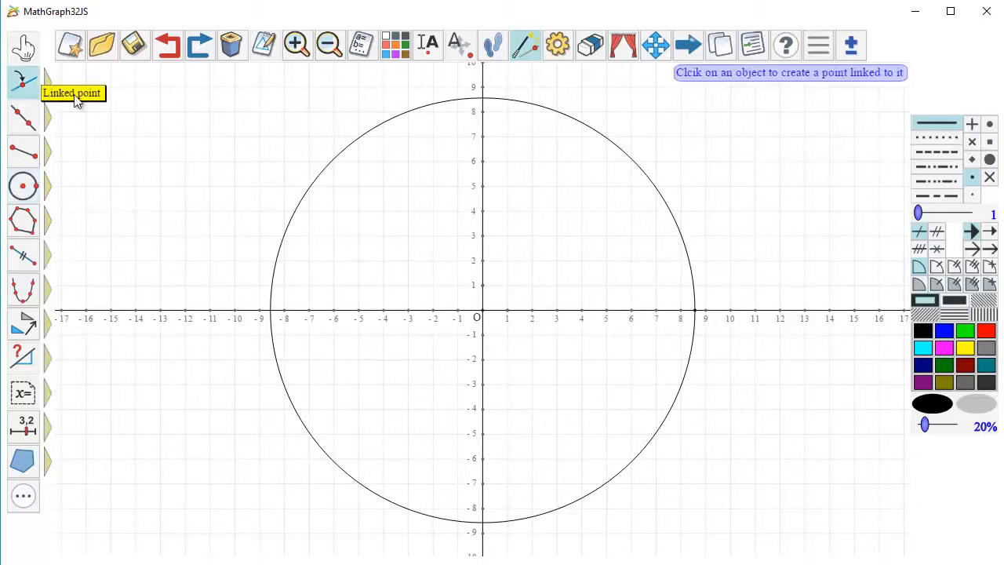
click(650, 179)
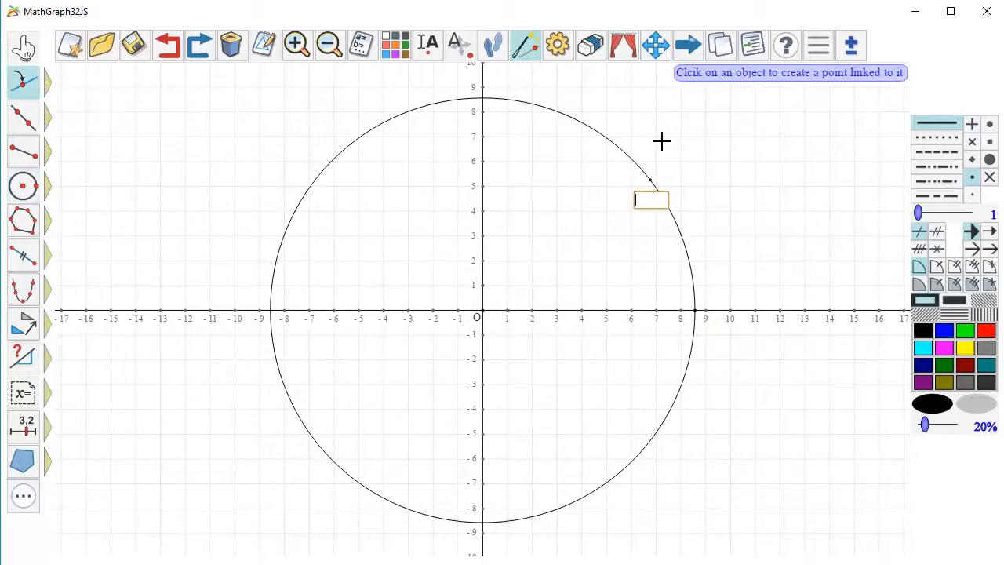
- Name the linked point on the circle M and move its label to the upper right of the point
key(Return)
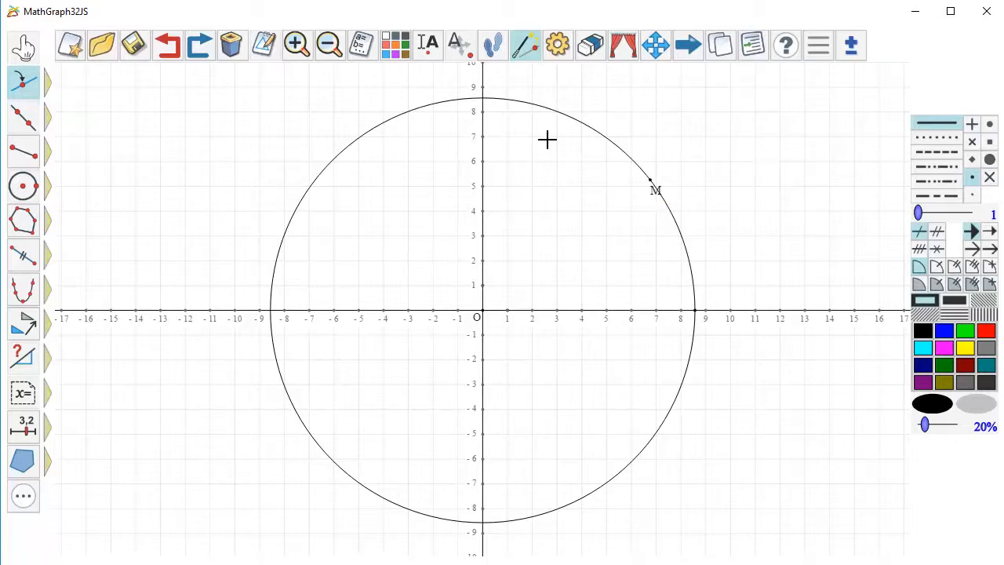
click(459, 44)
drag(665, 198, 667, 180)
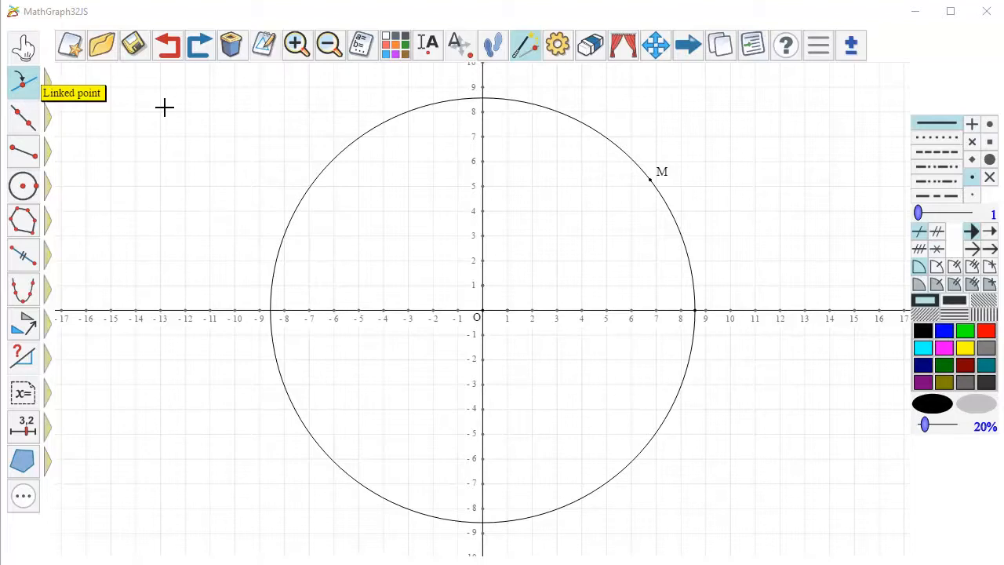
- Create the perpendicular projection of M onto the x-axis and name it P
click(26, 82)
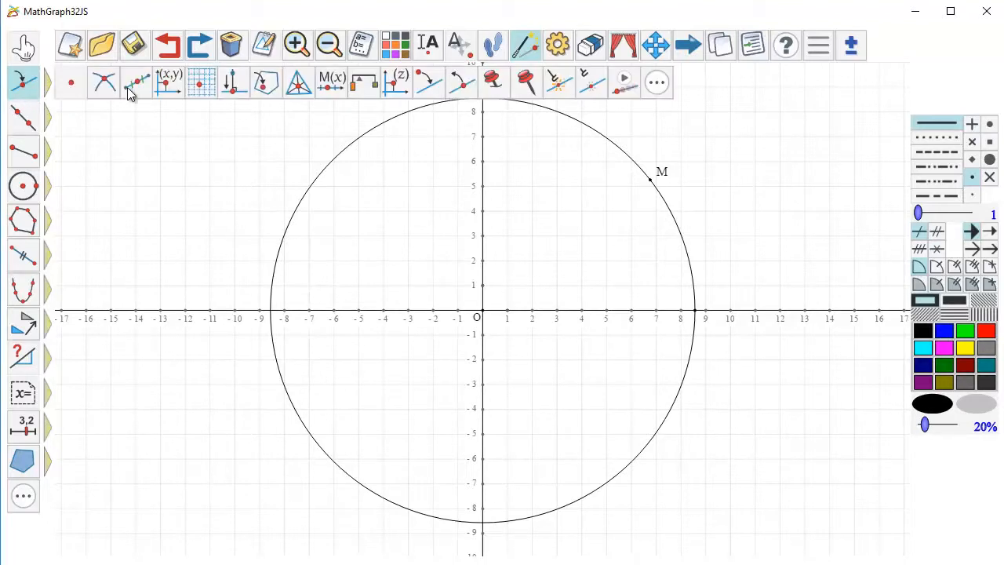
click(231, 88)
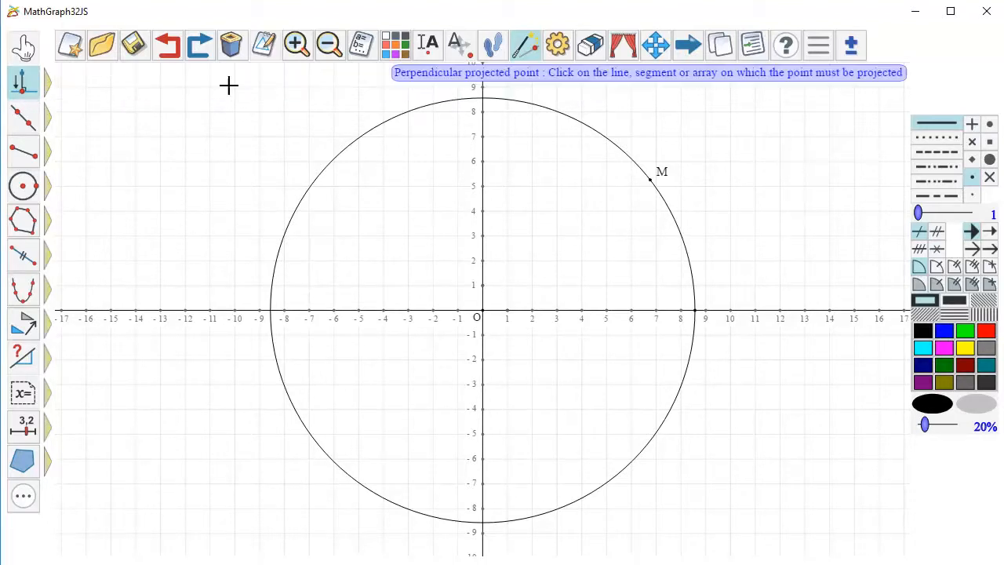
click(668, 312)
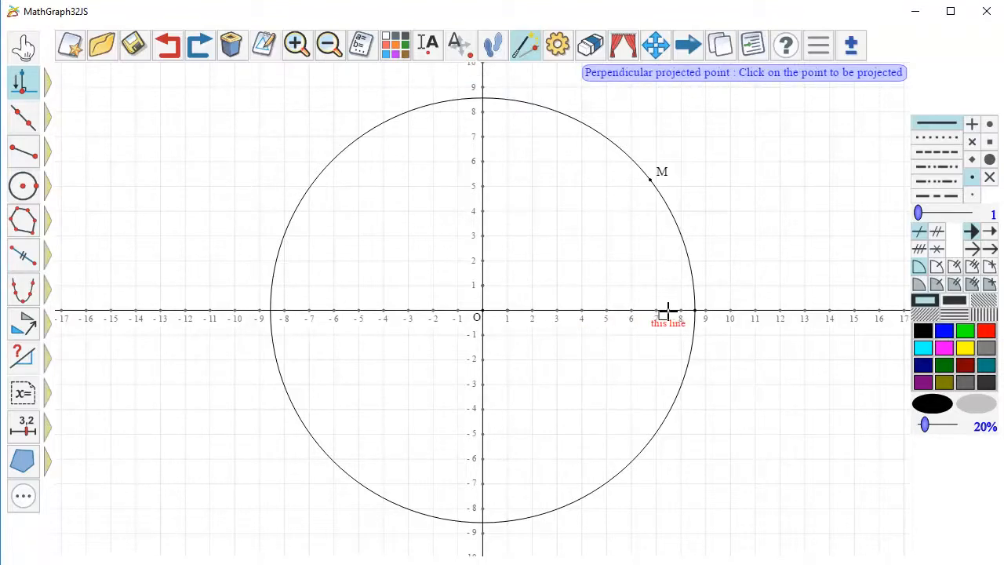
click(649, 184)
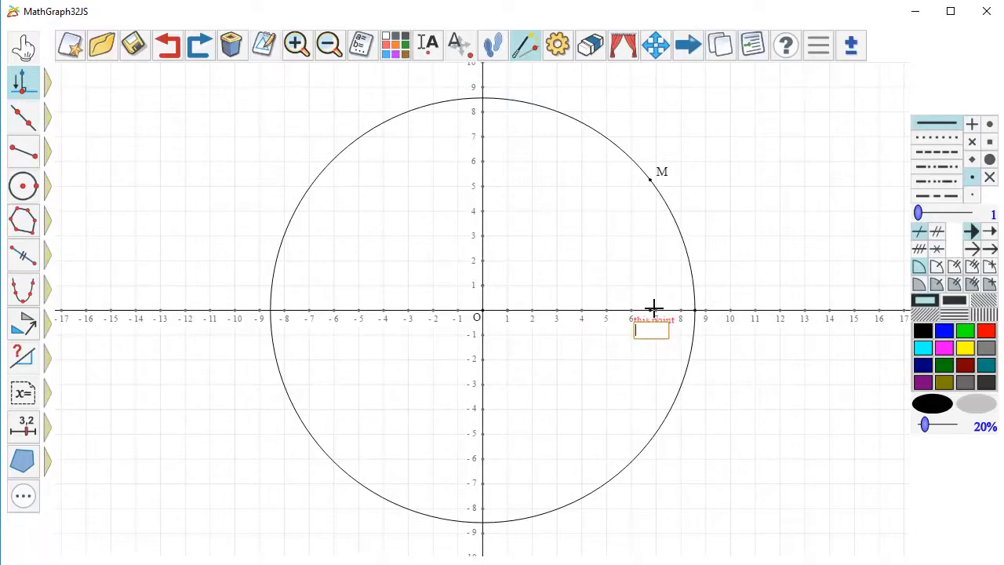
text(P)
key(Return)
- Project M perpendicularly onto the y-axis as point Q and move its label to the upper left of the point
click(481, 157)
click(649, 182)
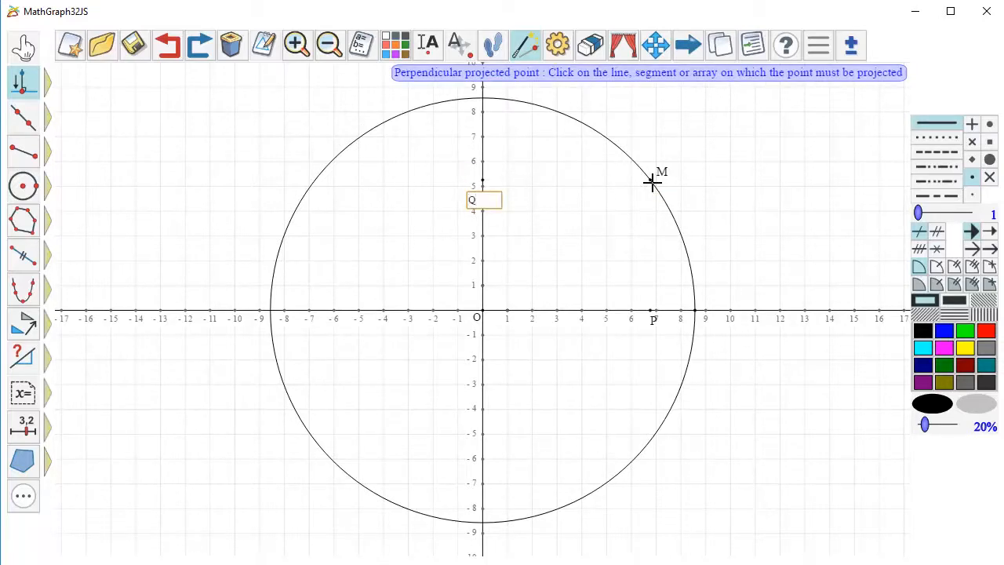
key(Return)
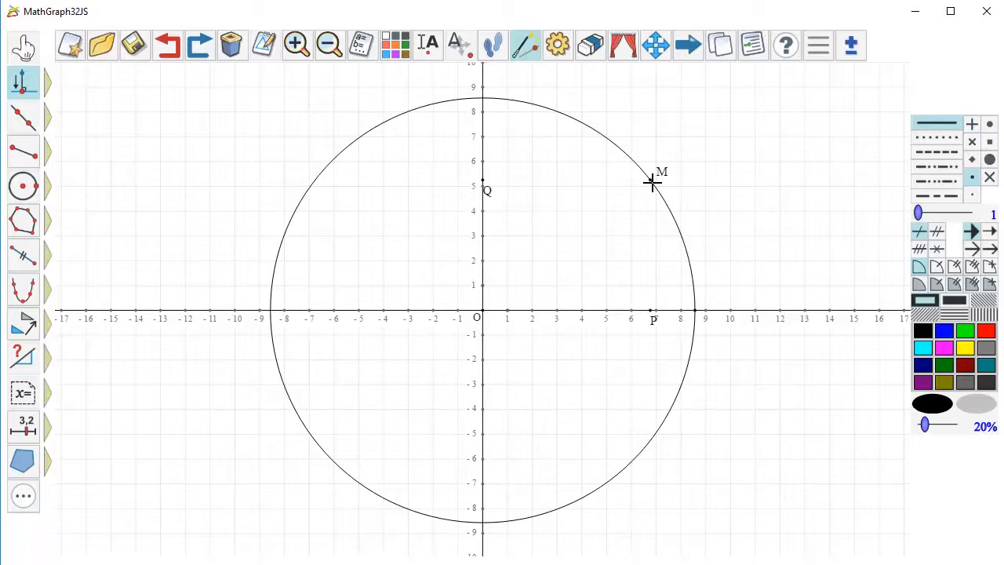
click(459, 55)
drag(488, 197, 463, 177)
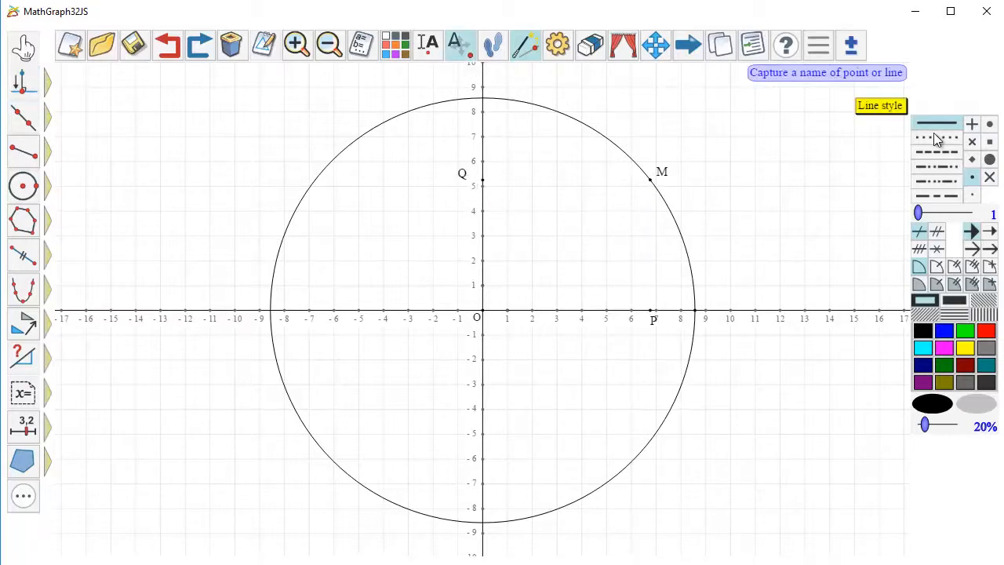
- Draw dotted segments from P to M and from M to Q
click(933, 134)
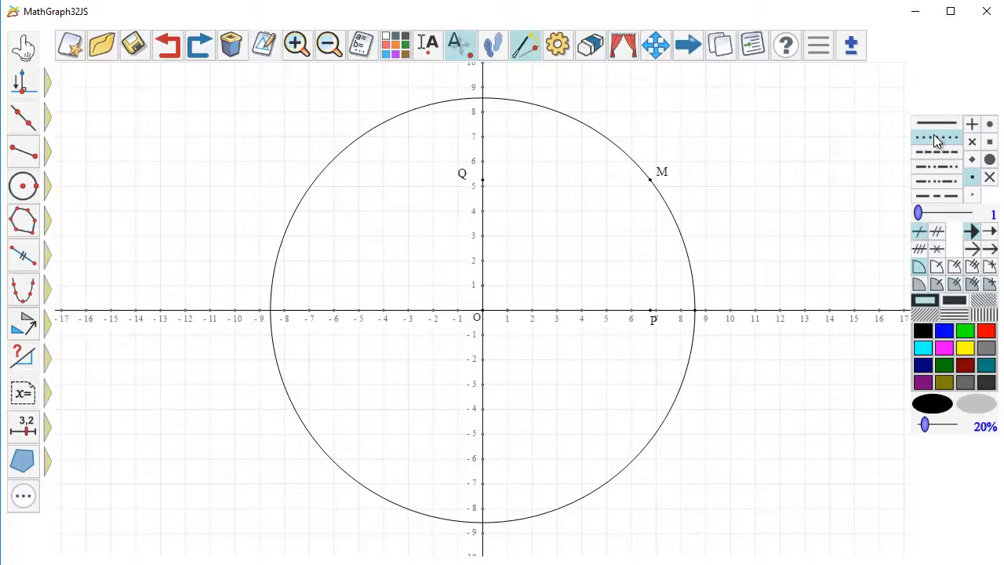
click(34, 157)
click(647, 308)
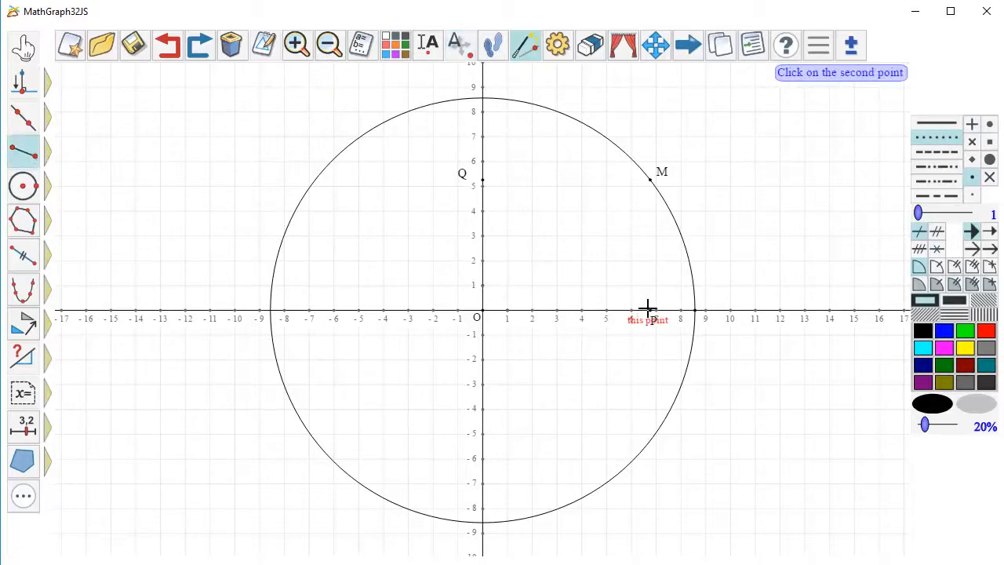
click(650, 179)
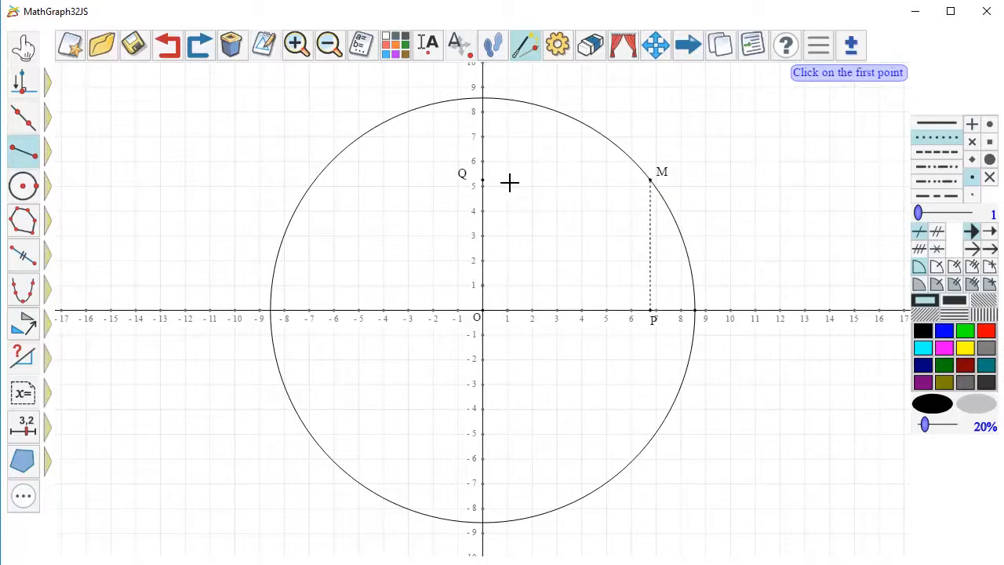
click(655, 181)
click(483, 181)
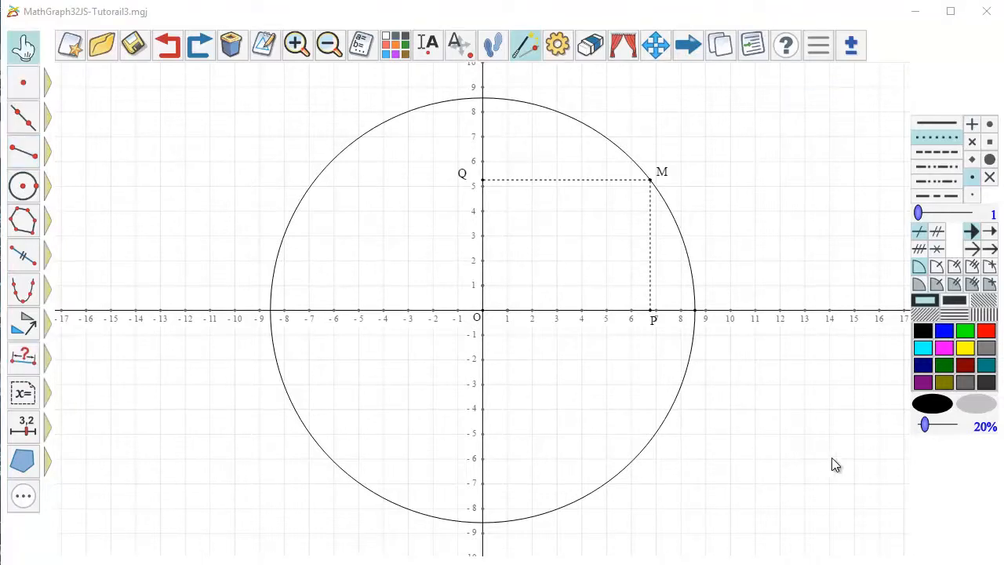
- Draw a solid segment from P to Q
click(949, 123)
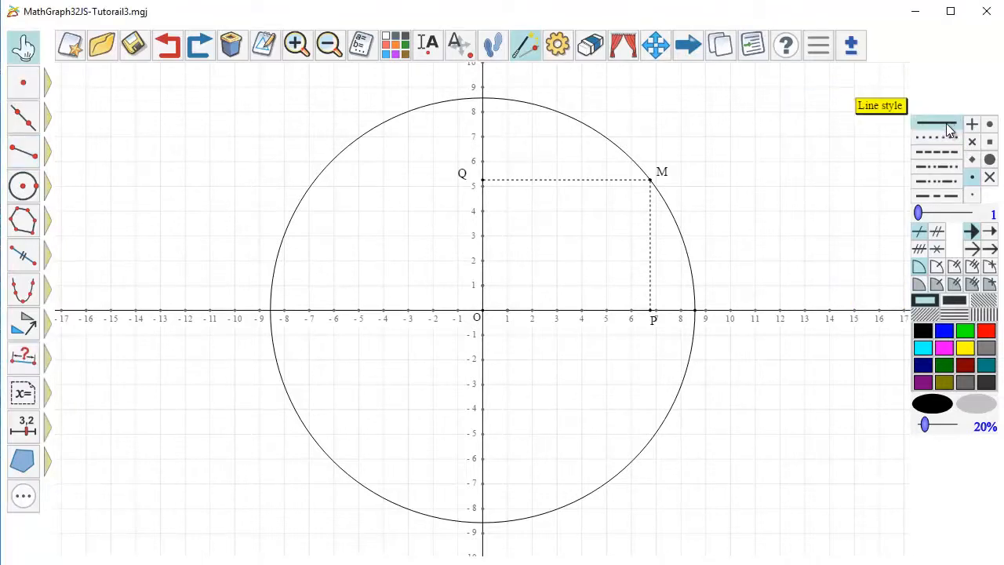
click(11, 155)
click(650, 309)
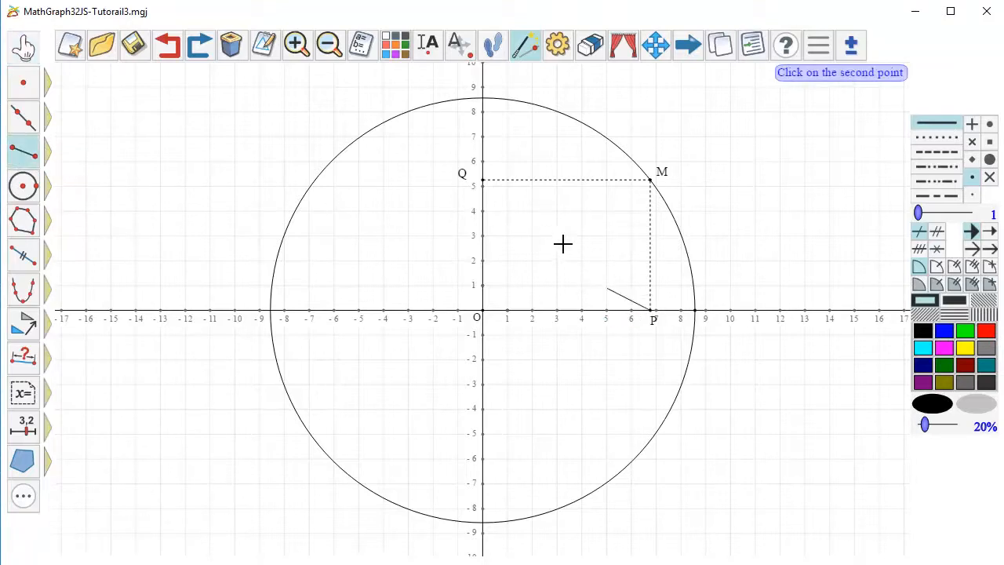
click(483, 180)
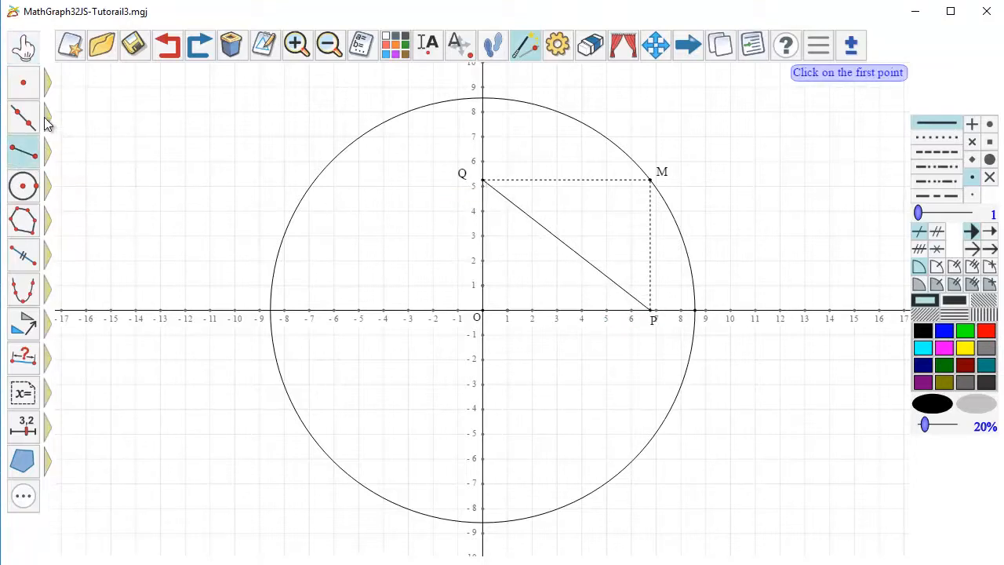
- Create the perpendicular projection of M onto segment PQ and name it N
mouse_move(32, 75)
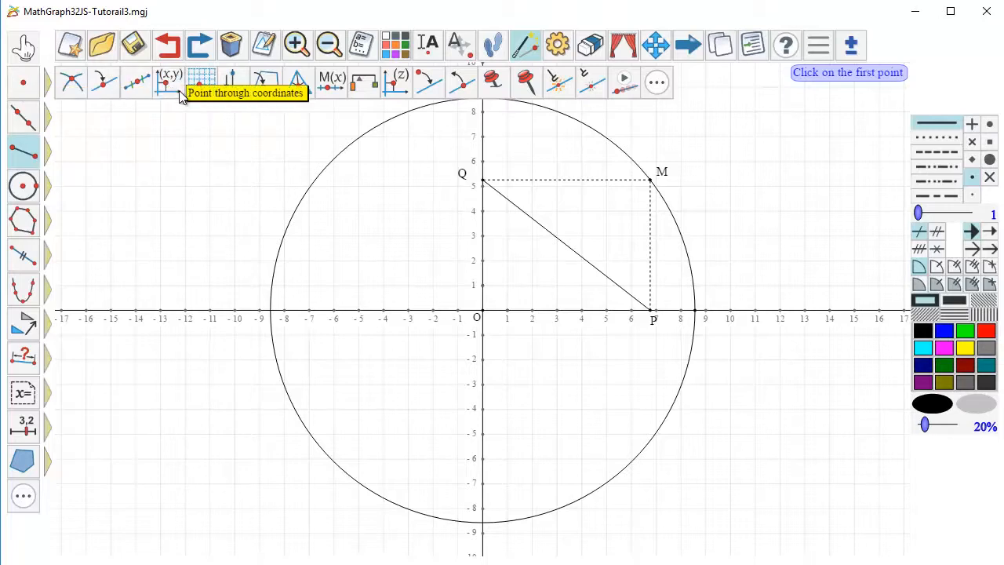
click(232, 82)
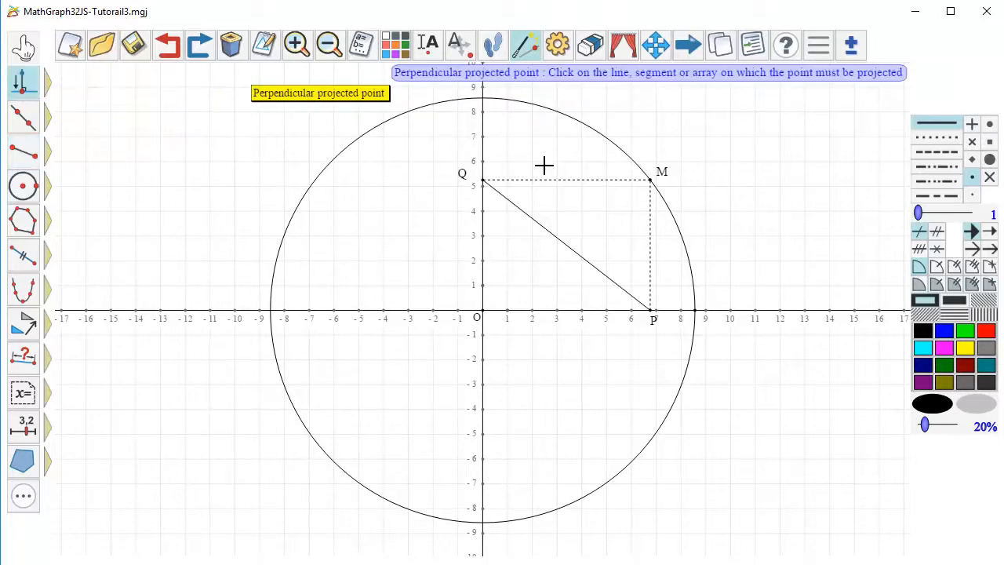
click(590, 260)
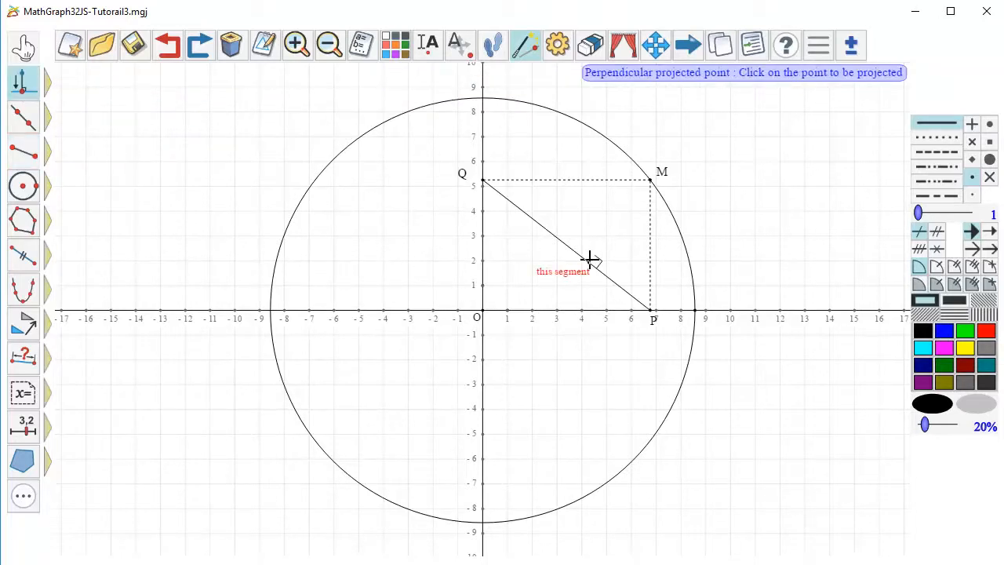
click(648, 182)
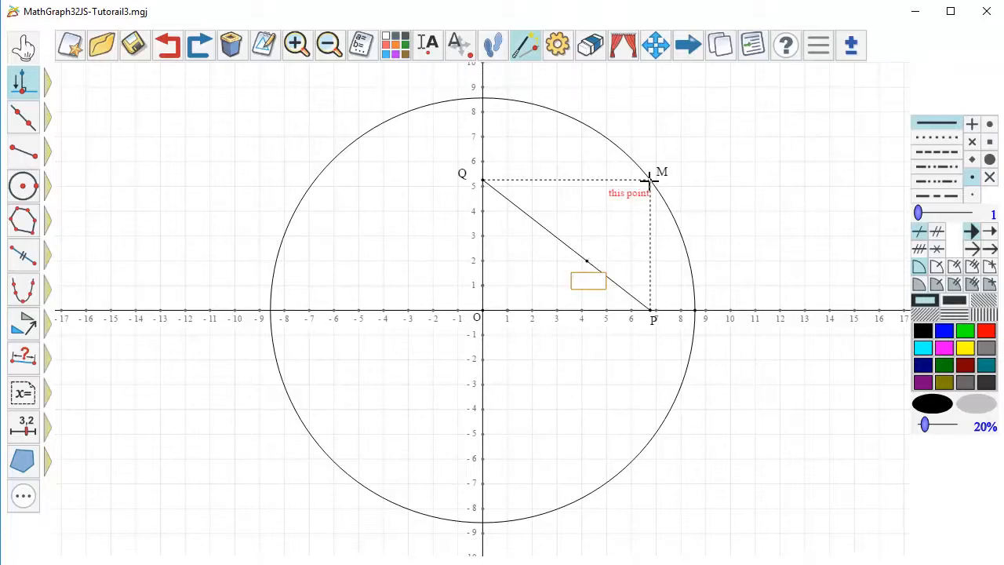
text(N)
key(Return)
- Draw a solid segment from N to M
click(23, 153)
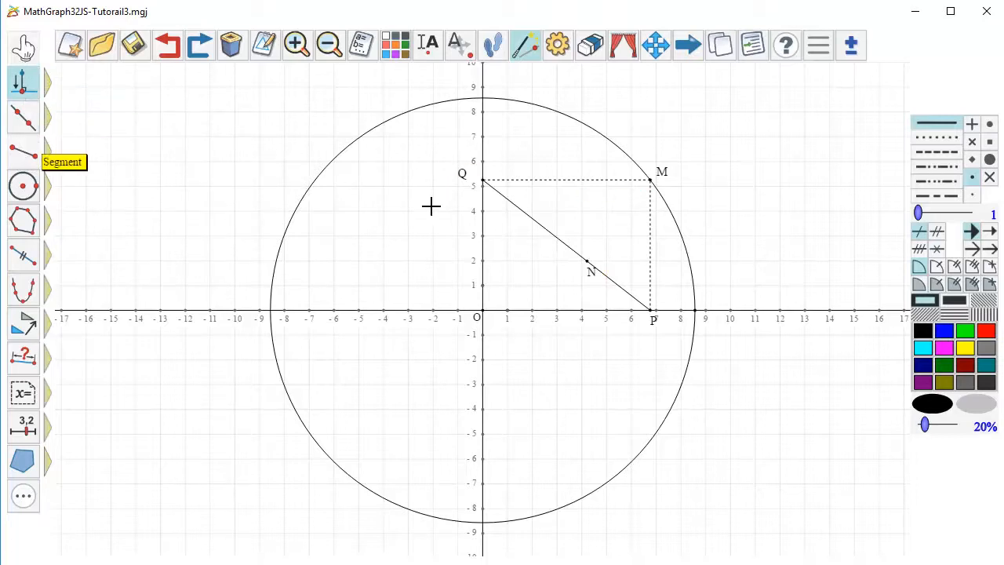
click(587, 261)
click(650, 180)
key(Escape)
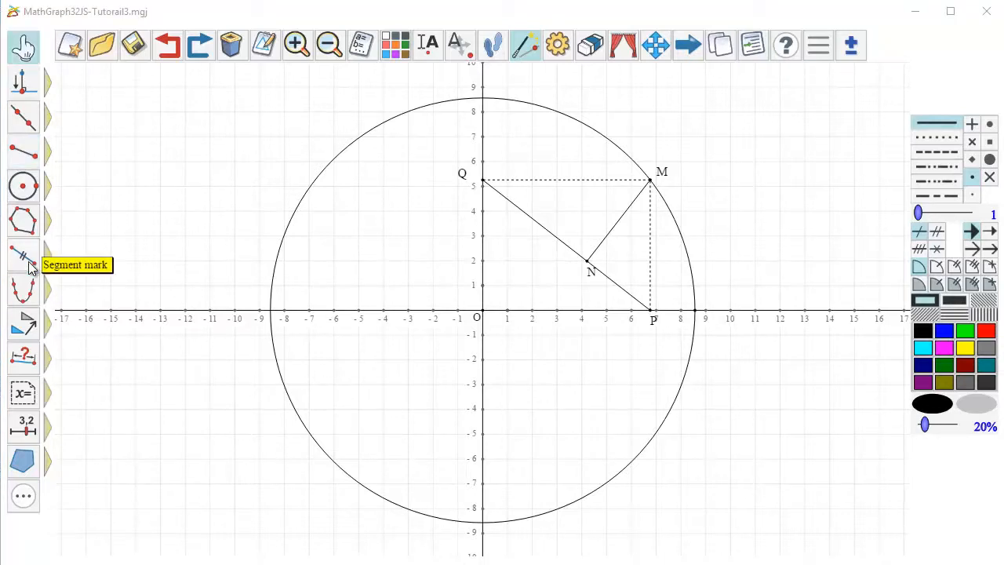
- Add an angle mark at N between points M and P
mouse_move(47, 255)
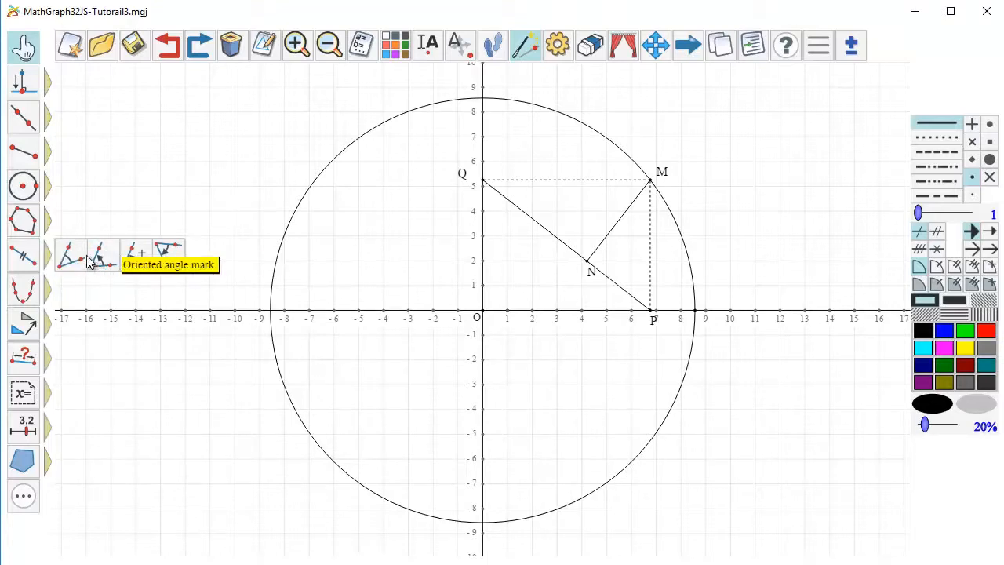
click(71, 260)
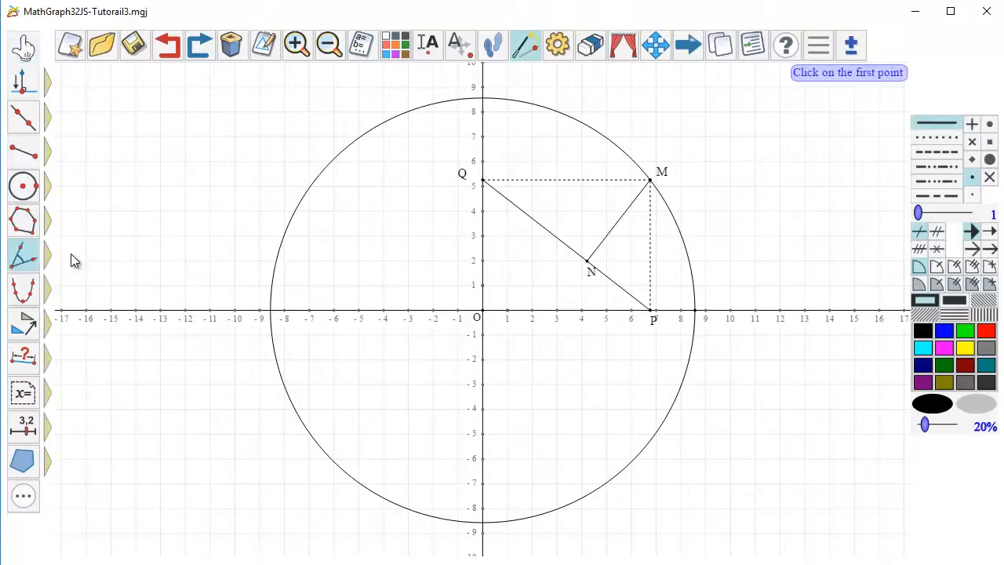
click(649, 181)
click(587, 260)
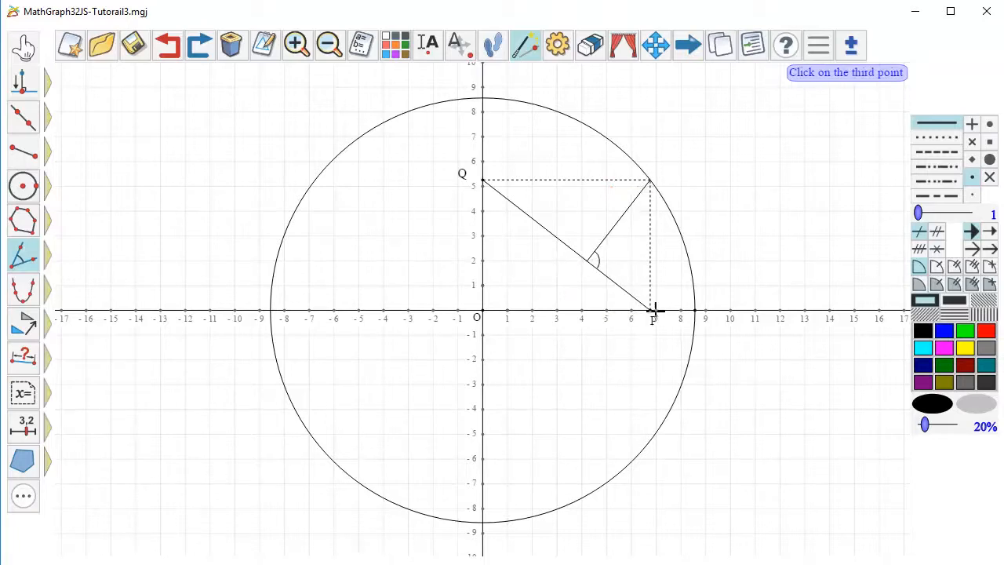
click(651, 309)
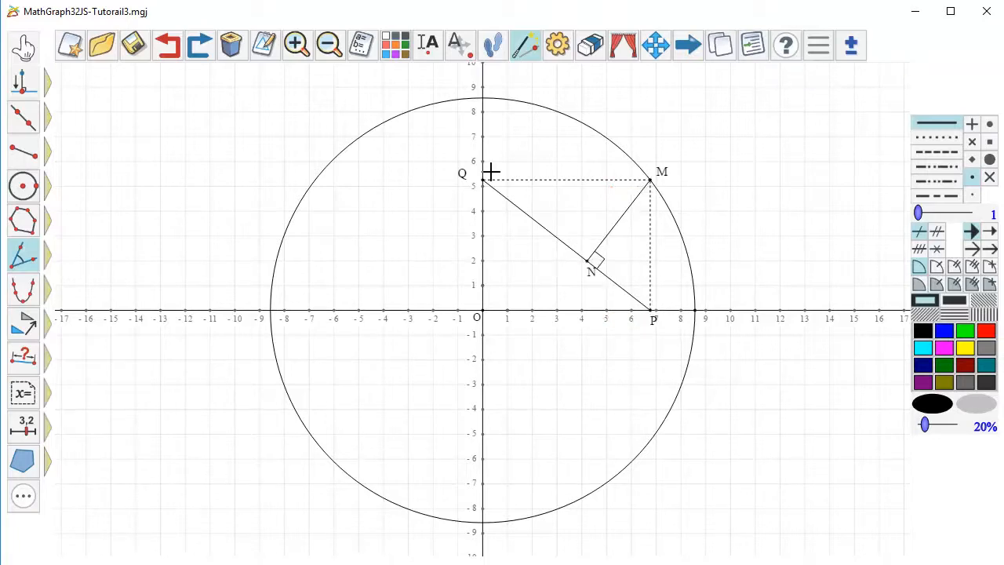
- Mark point N for trace
click(47, 81)
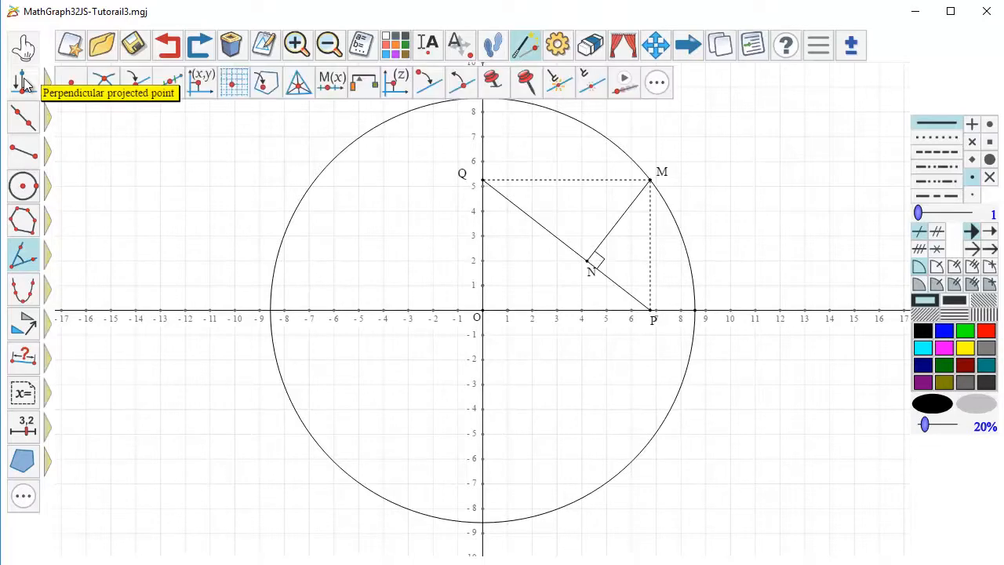
click(559, 82)
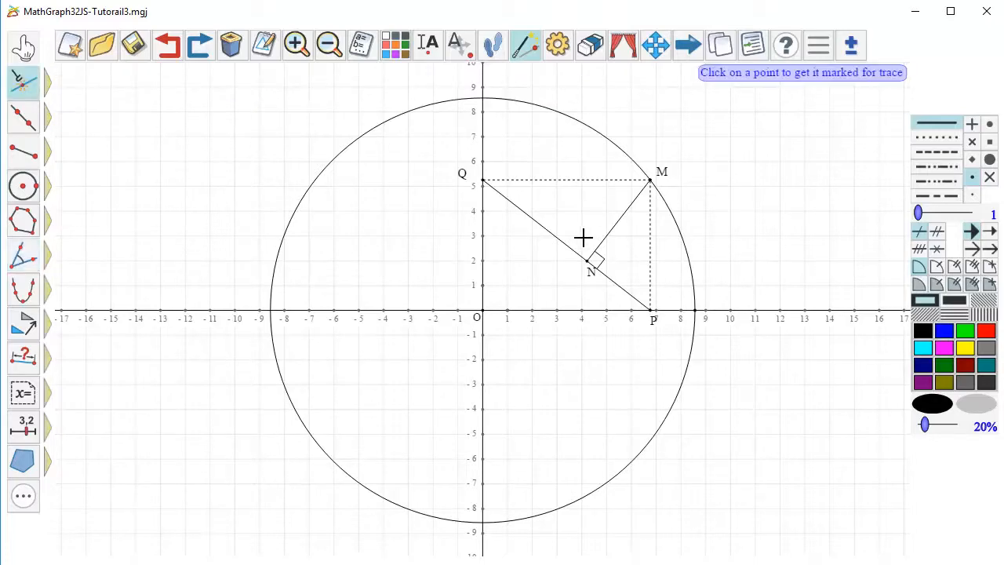
click(586, 261)
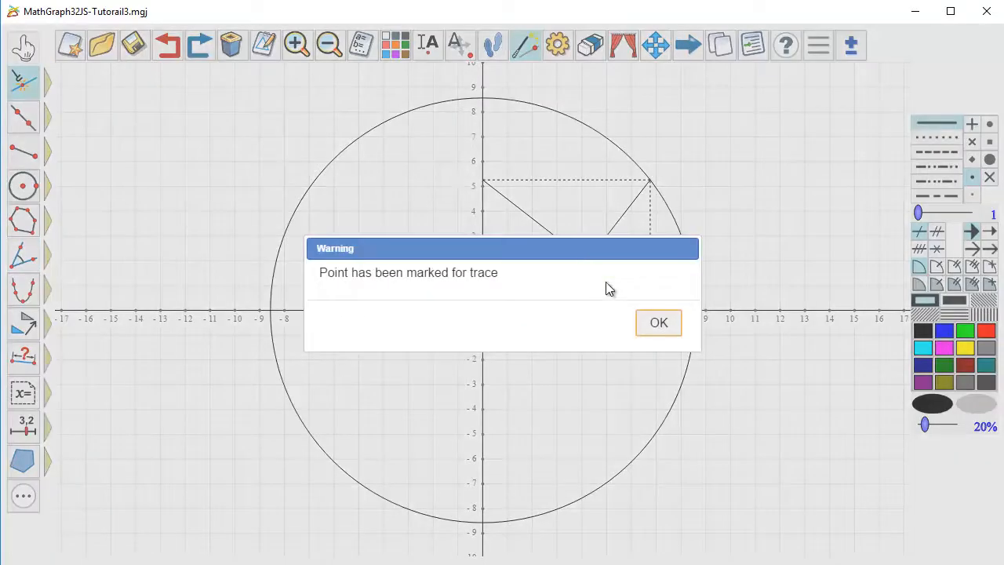
click(659, 325)
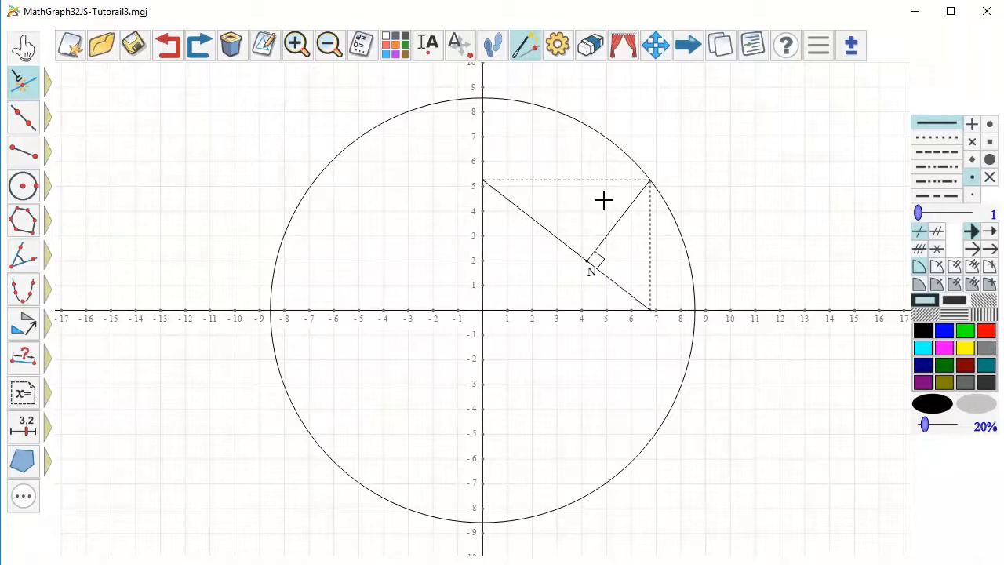
- With trace mode on, move M around the whole circle to about (7, 4.9), and turn trace mode off
click(499, 49)
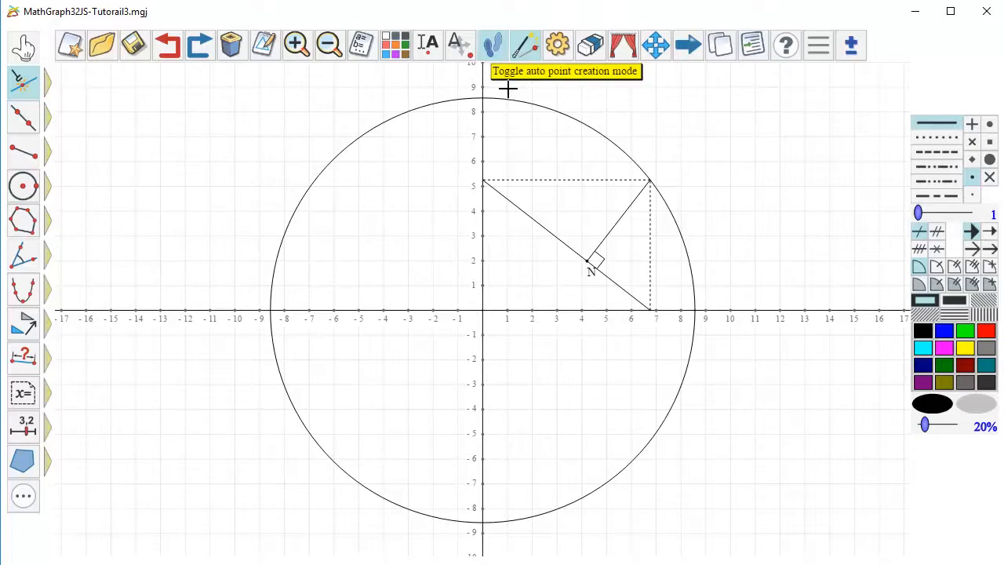
click(24, 47)
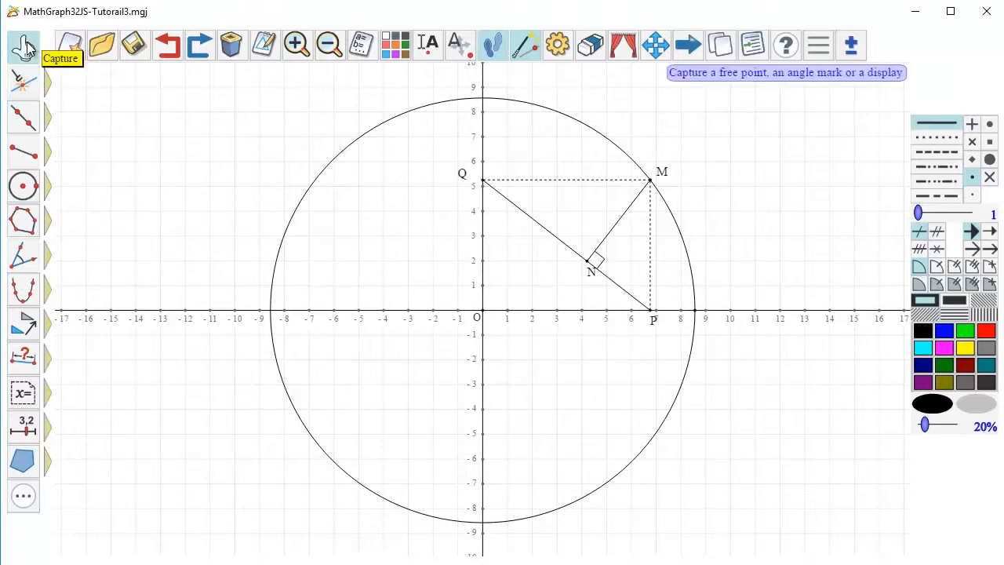
mouse_move(650, 182)
mouse_down()
mouse_move(549, 103)
mouse_move(663, 218)
mouse_move(574, 136)
mouse_move(422, 118)
mouse_move(316, 178)
mouse_move(244, 318)
mouse_move(388, 482)
mouse_move(528, 448)
mouse_move(600, 316)
mouse_move(601, 230)
mouse_move(659, 313)
mouse_move(589, 391)
mouse_move(497, 428)
mouse_move(399, 311)
mouse_move(463, 242)
mouse_move(558, 242)
mouse_up()
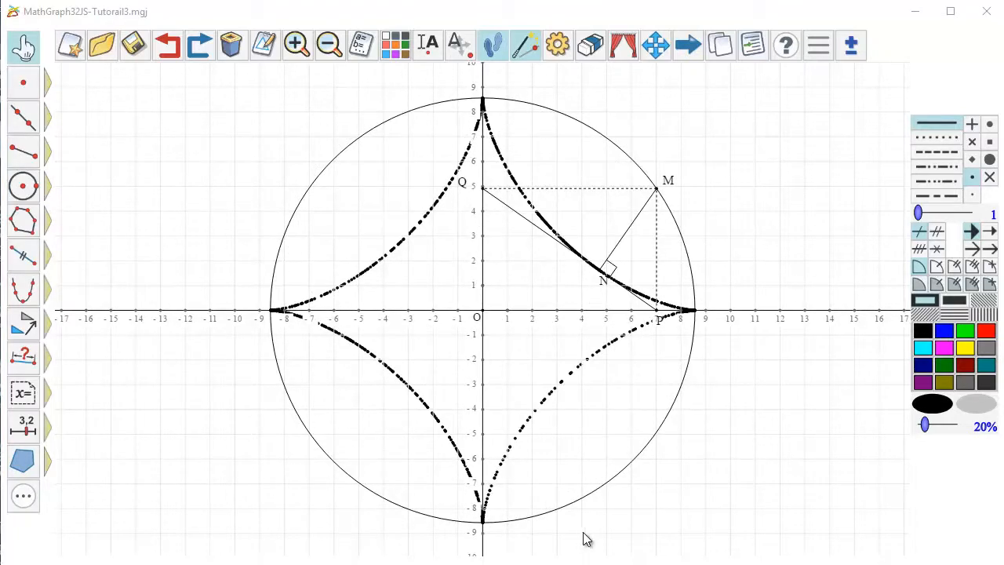
click(490, 48)
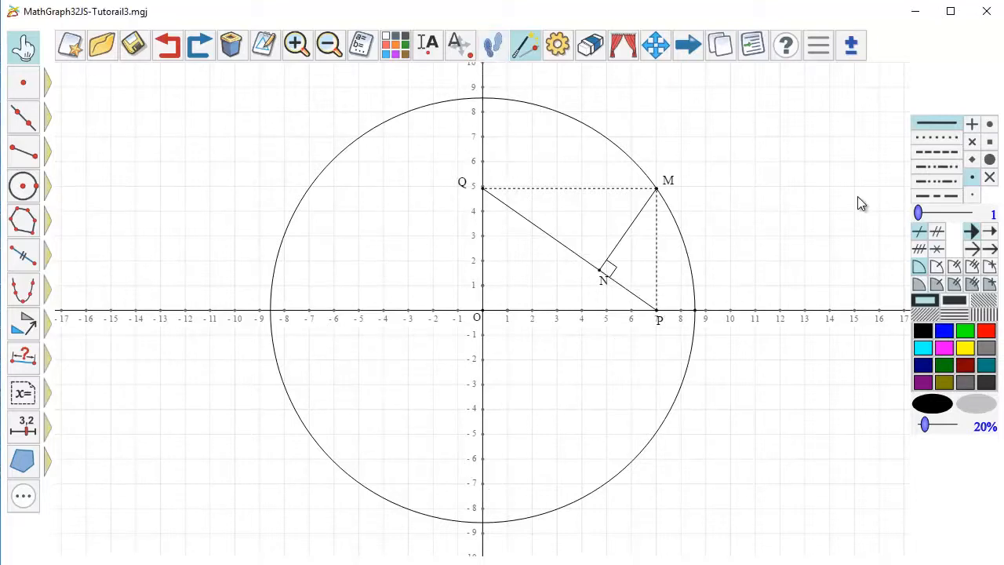
- Create the locus of point N generated by point M in blue with thickness 2, using 500 points and the closed locus option
click(941, 333)
click(945, 215)
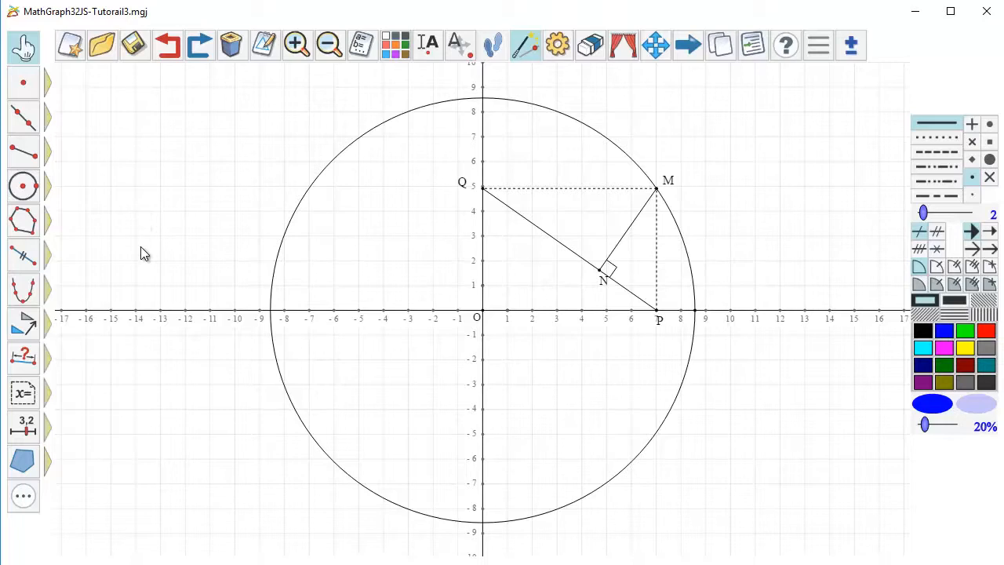
click(24, 291)
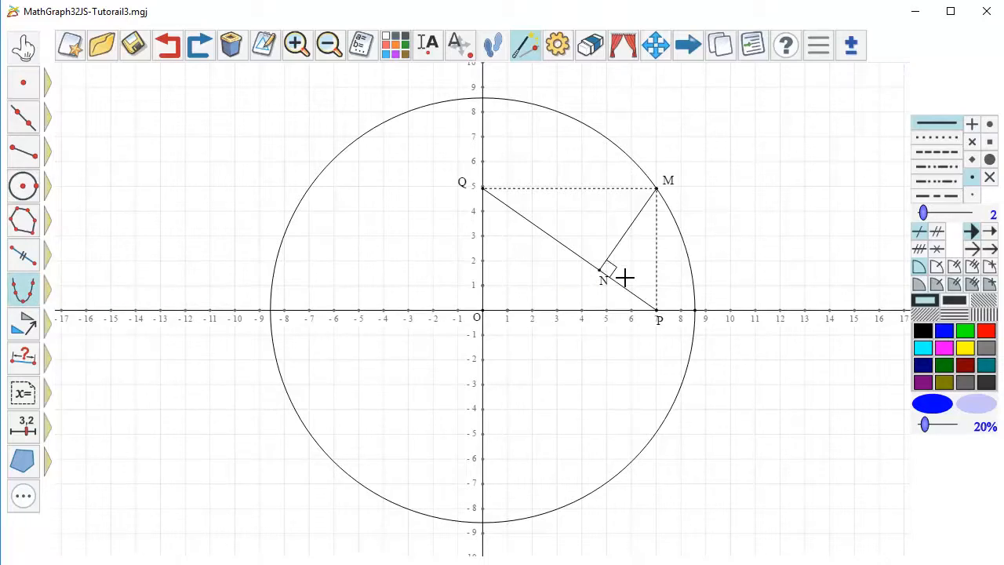
click(597, 268)
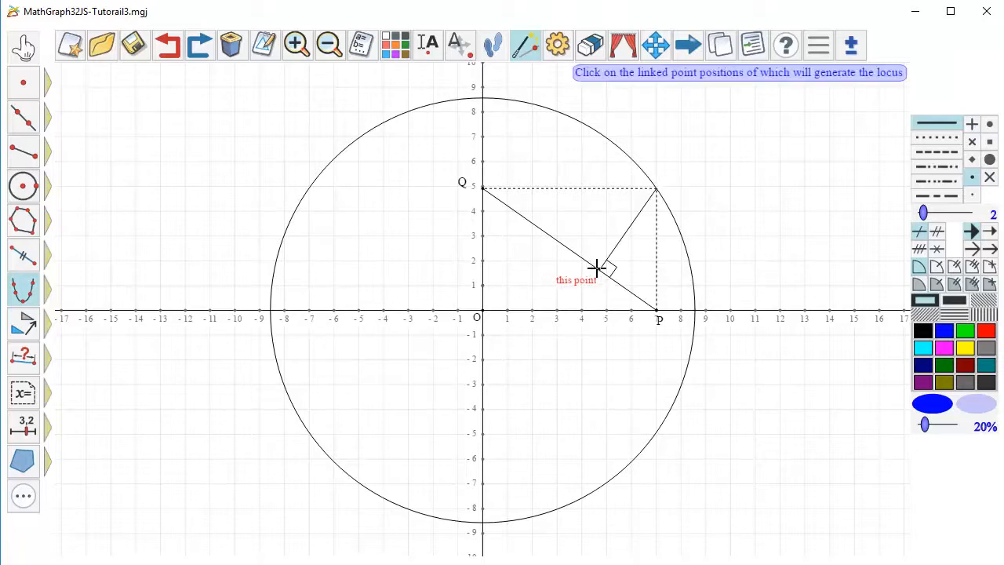
click(656, 188)
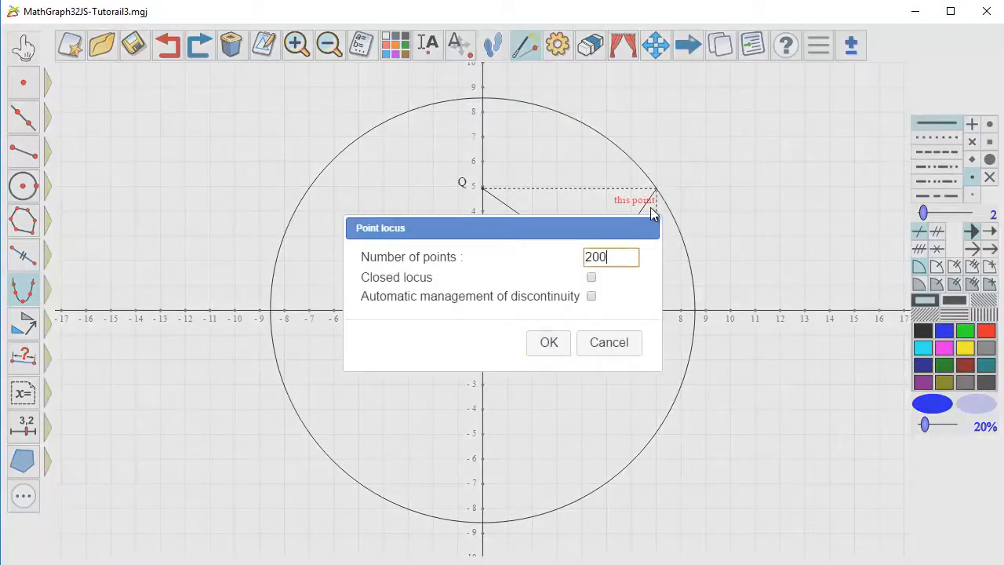
key(BackSpace)
key(BackSpace)
key(BackSpace)
text(500)
click(591, 278)
click(549, 343)
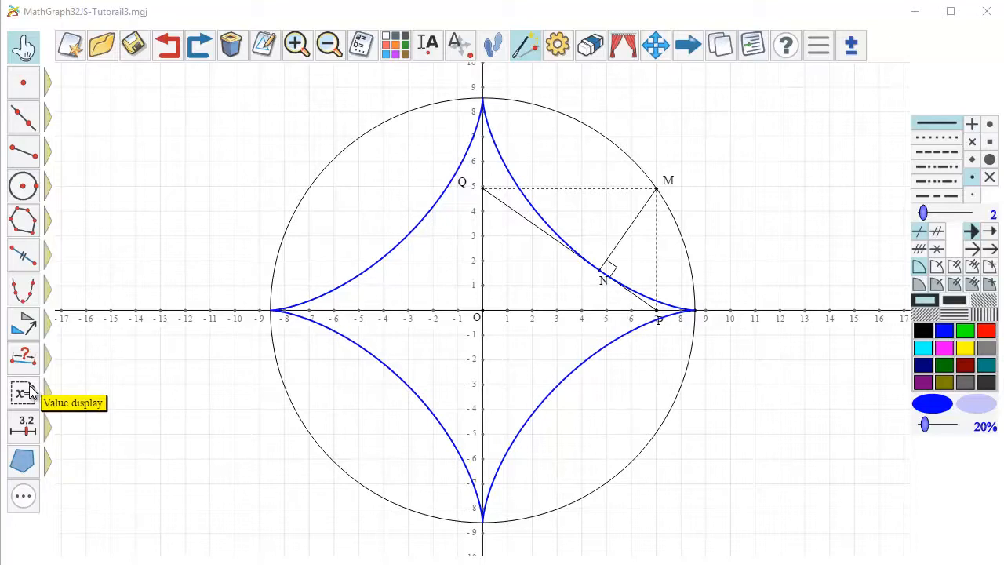
- Add an unmasking objects macro in the empty area at about (-16, 9) and title it "Unmask astroid"
mouse_move(20, 396)
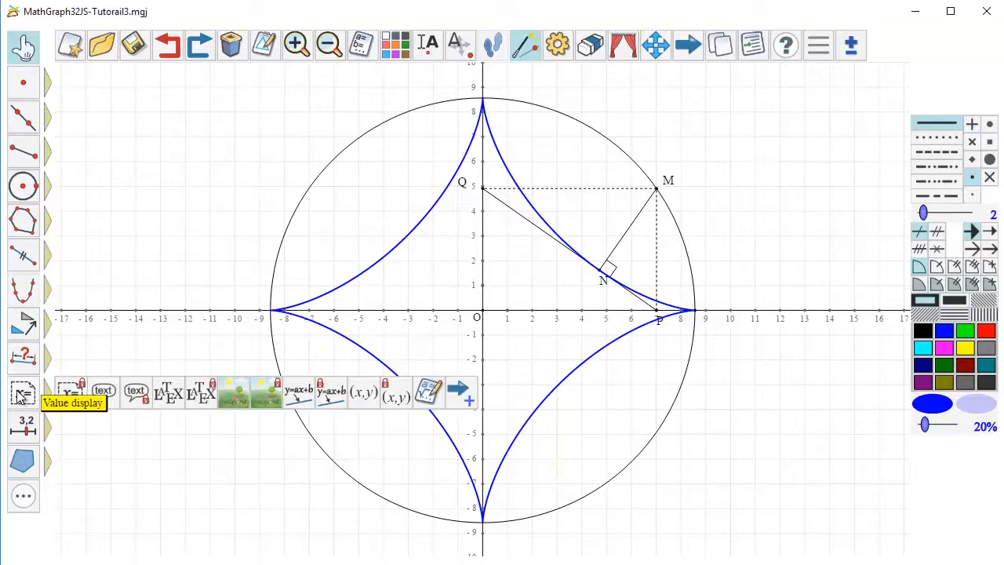
click(463, 398)
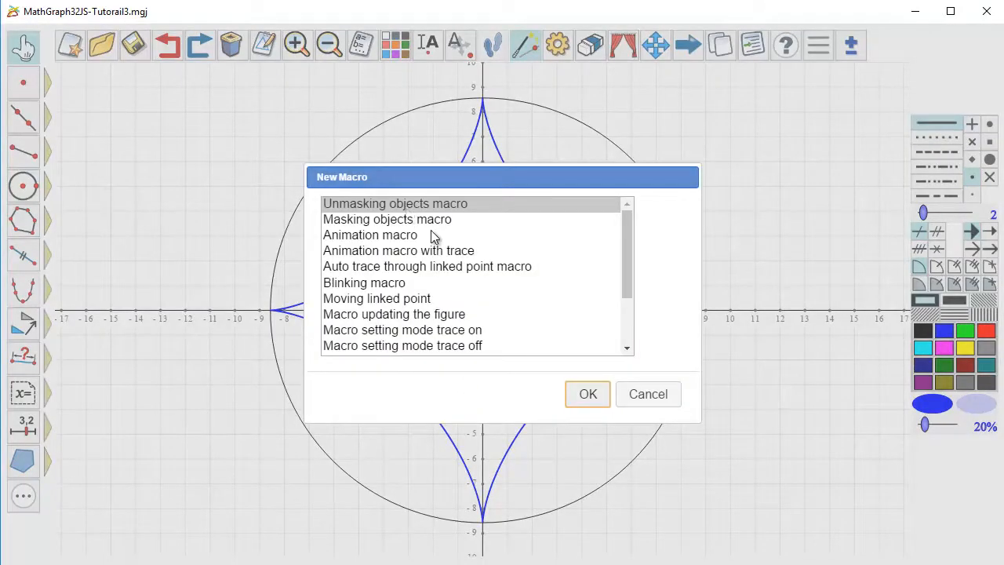
click(600, 397)
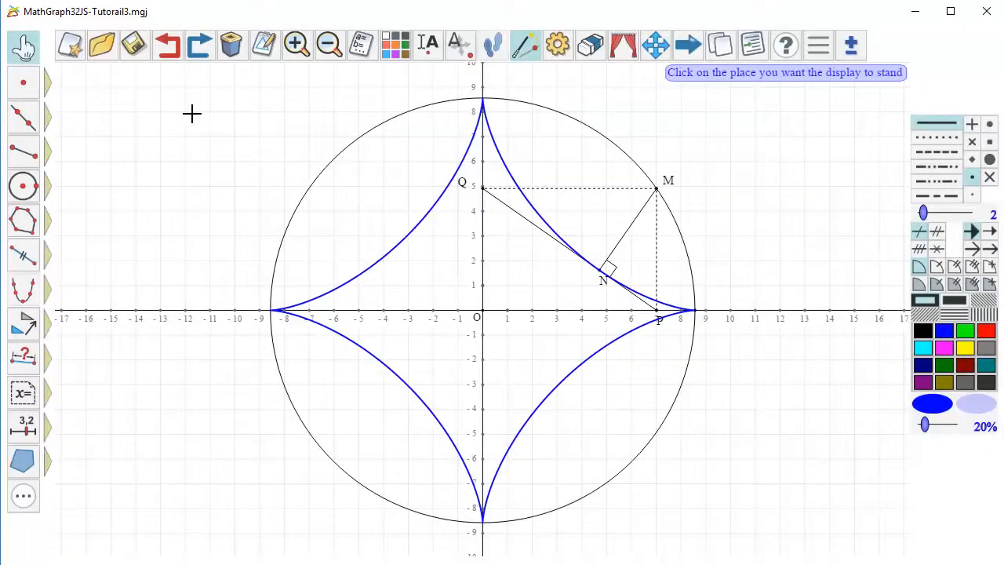
click(86, 87)
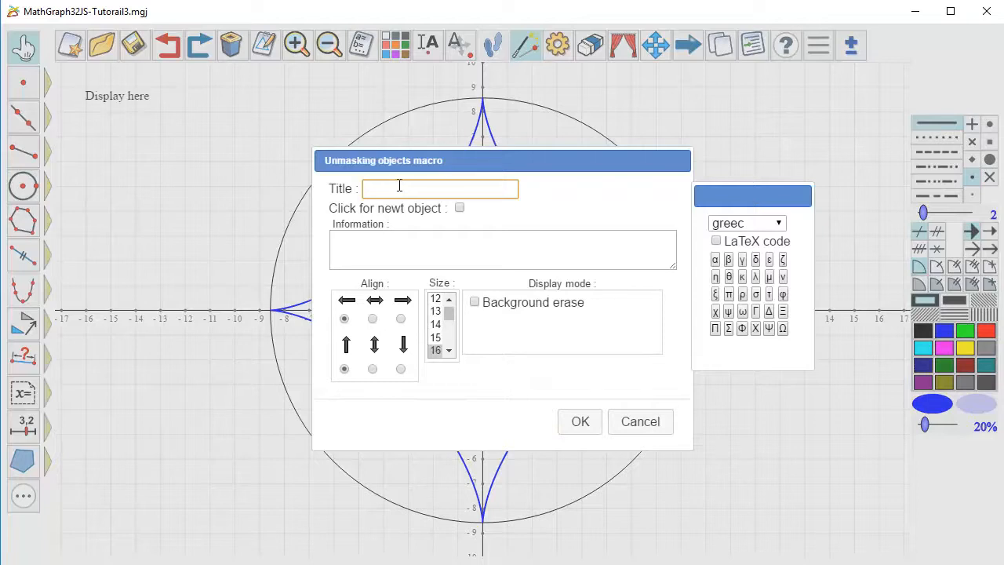
text(Unmask astroid)
- Give the unmasking macro background erase with a pale lavender colour and assign the blue locus as its only object
click(476, 303)
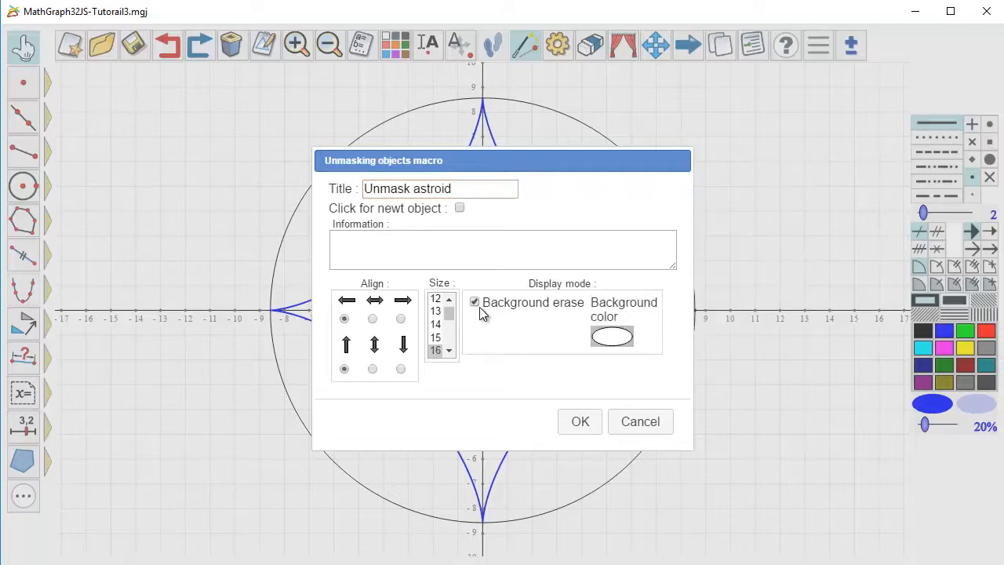
click(611, 337)
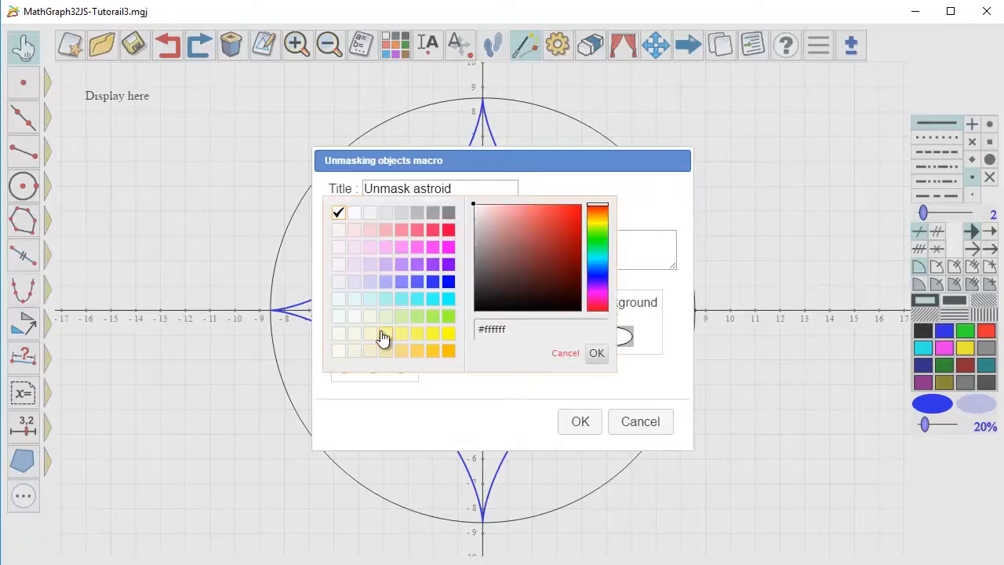
click(350, 285)
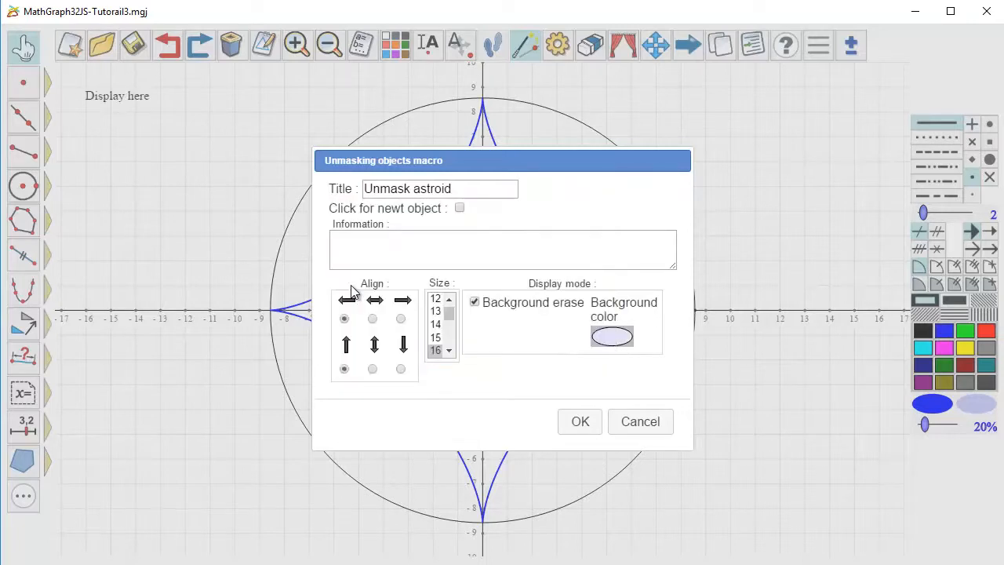
click(585, 424)
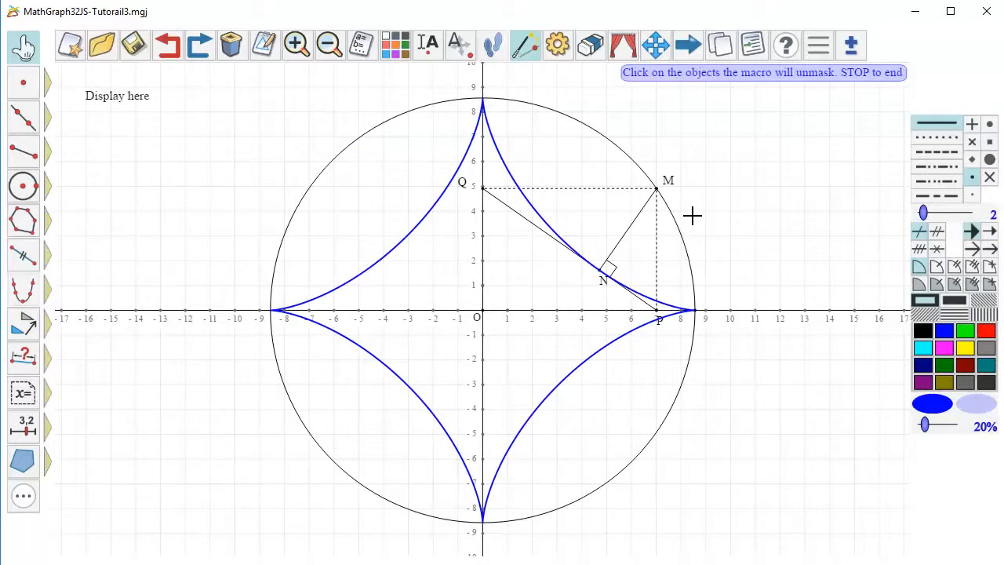
click(536, 205)
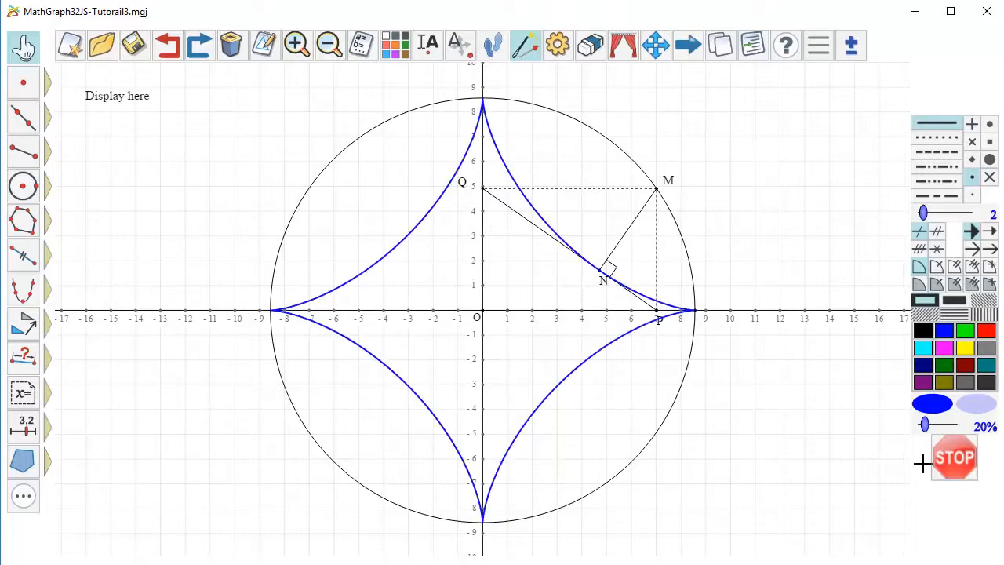
click(948, 459)
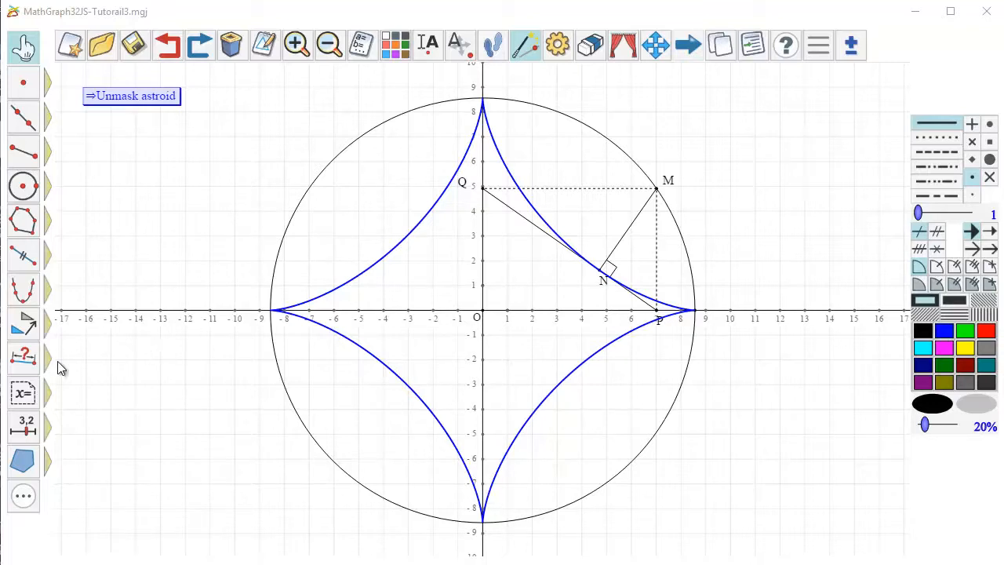
- Add a masking macro from another macro beneath "Unmask astroid" and title it "Masking astroid"
click(33, 395)
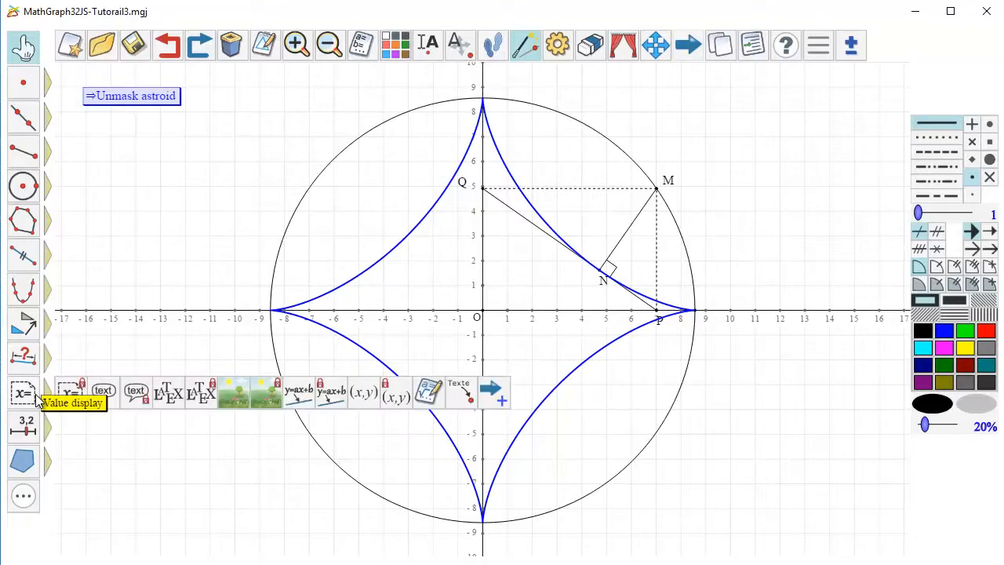
click(491, 393)
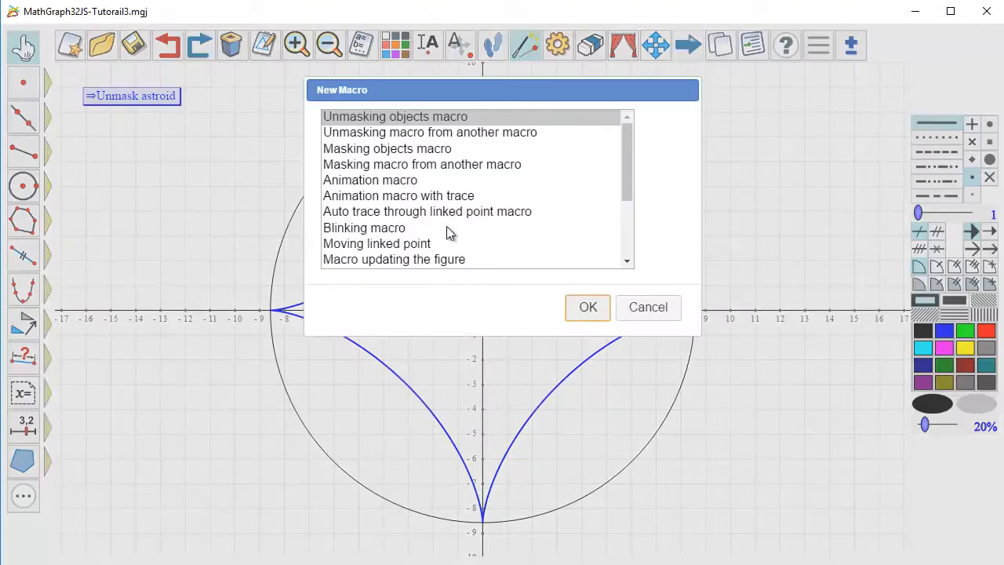
click(407, 164)
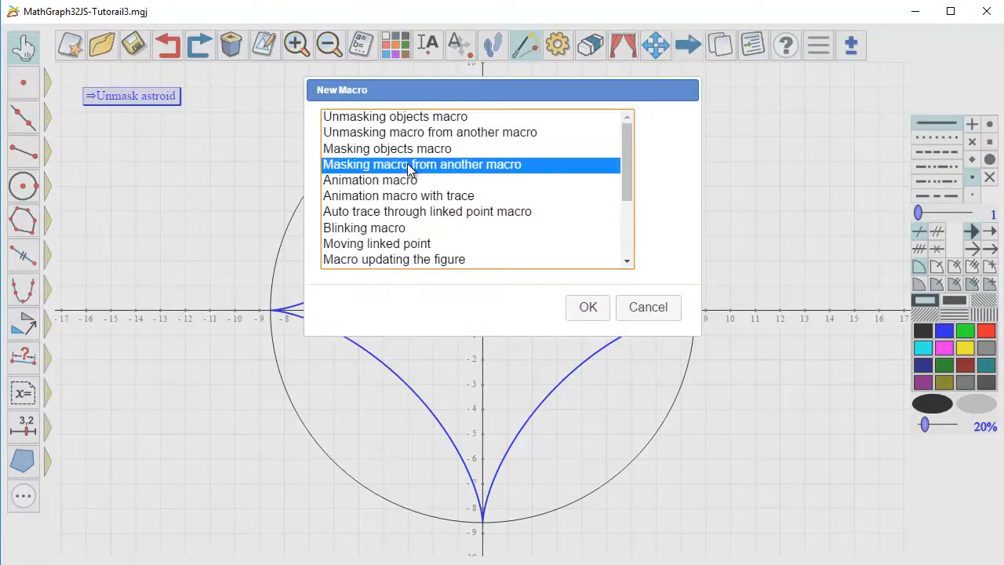
click(584, 310)
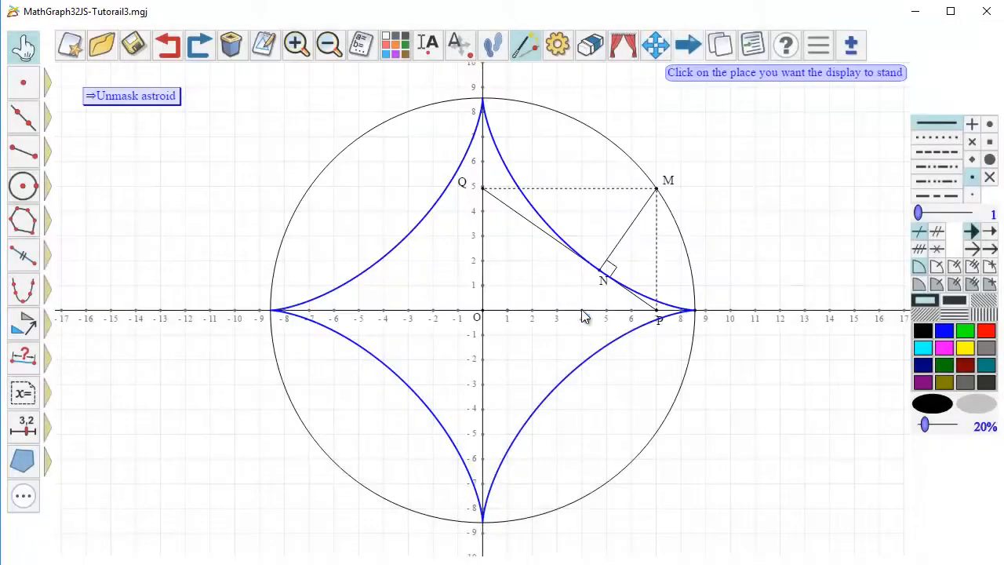
click(86, 133)
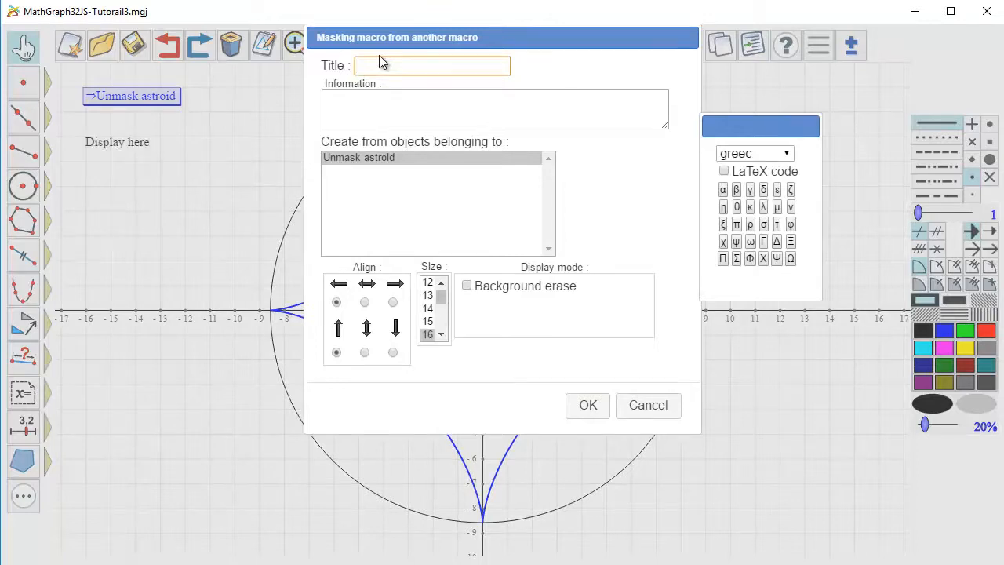
text(Masking astroid)
- Give the masking macro background erase in pale lavender and create it from the objects of "Unmask astroid"
click(467, 285)
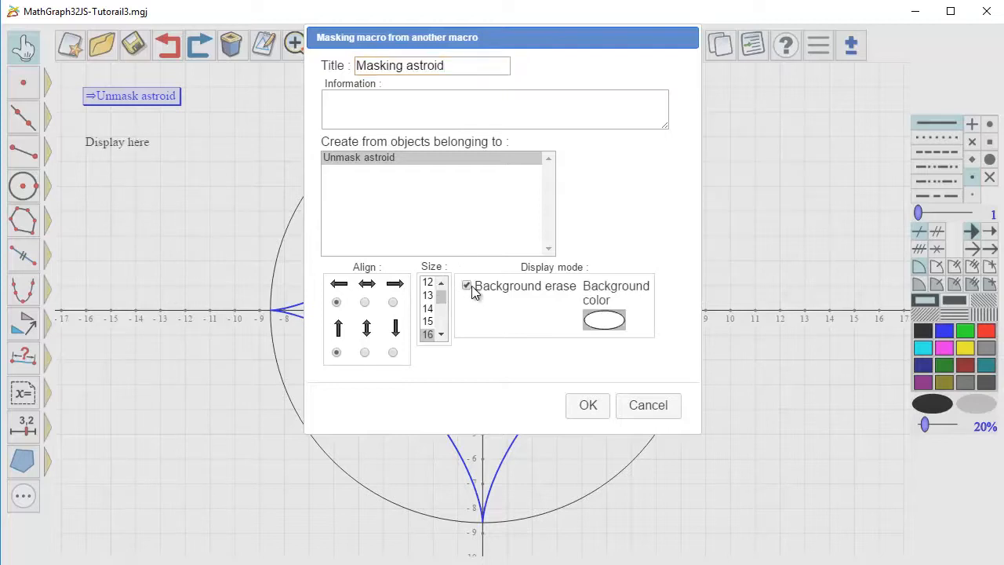
click(604, 319)
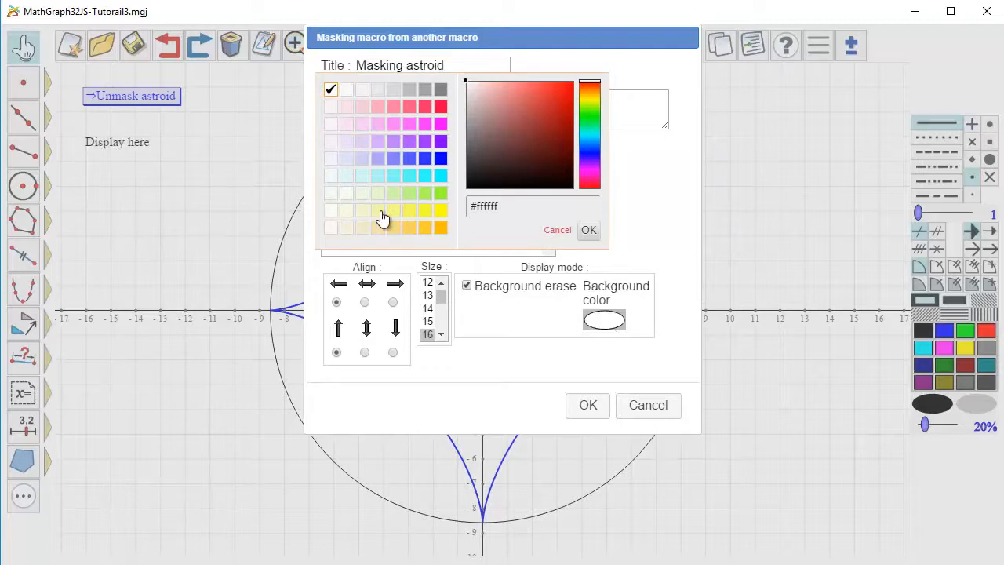
click(346, 159)
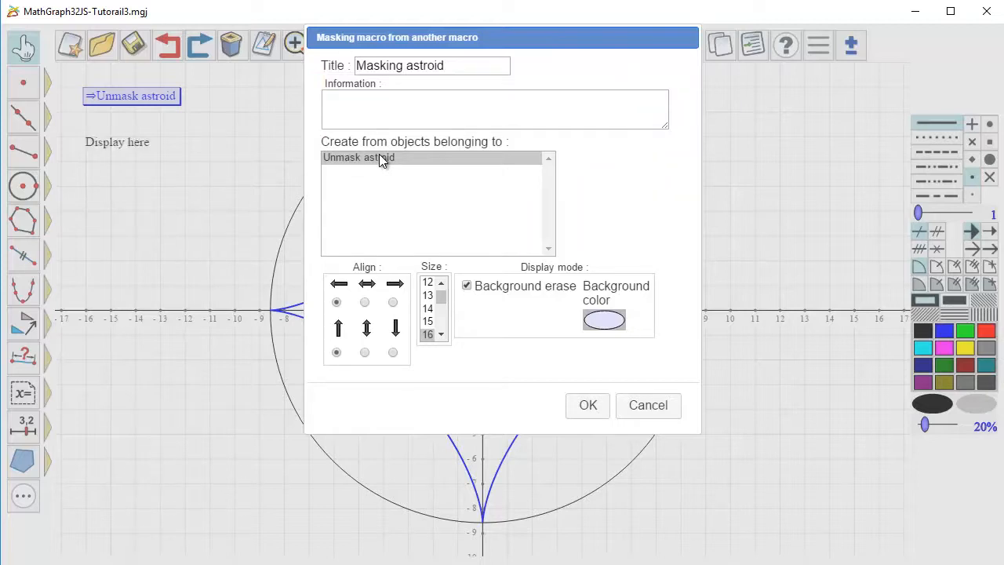
click(381, 159)
click(596, 408)
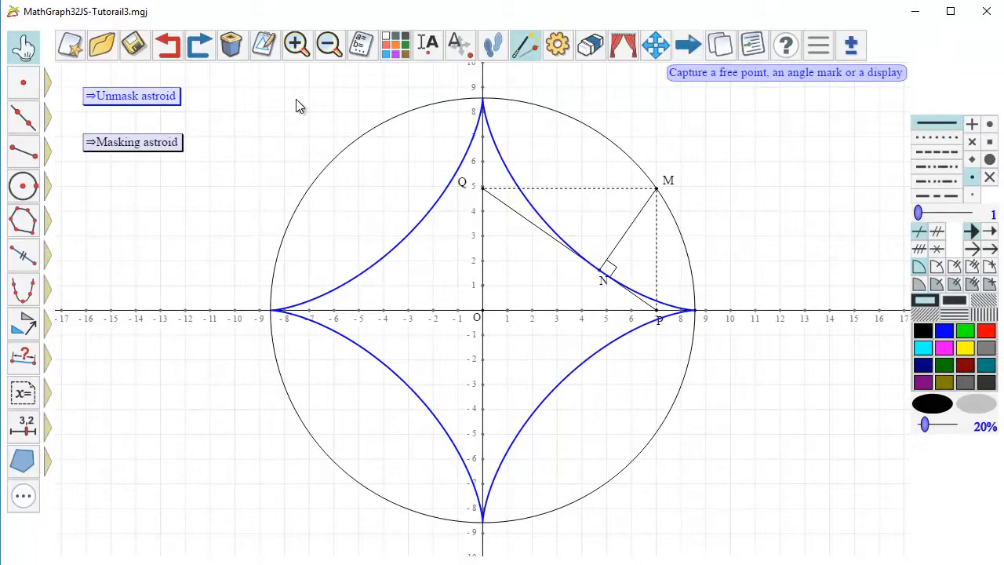
- Recolour the "Masking astroid" macro blue and move it up closer to "Unmask astroid"
click(965, 330)
click(943, 330)
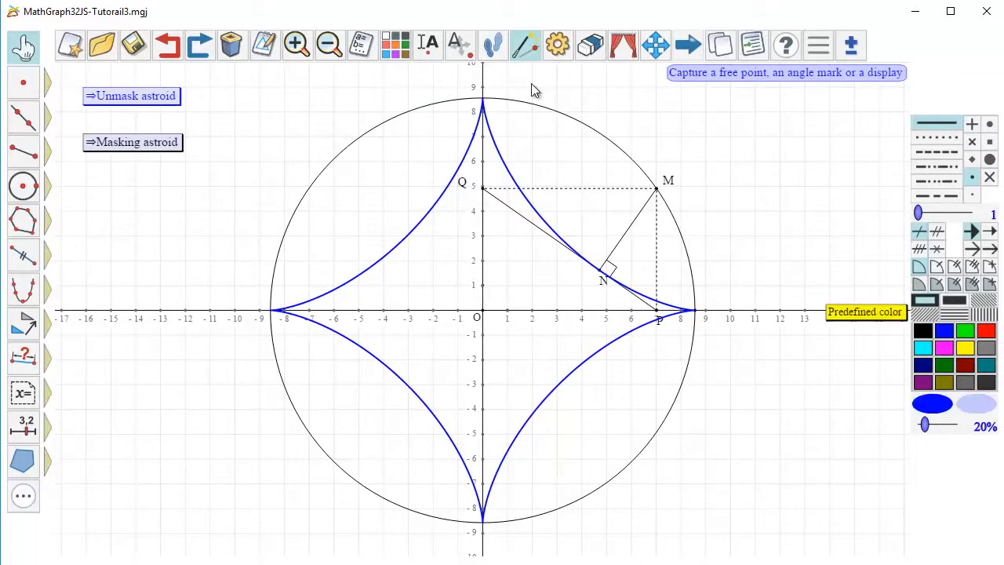
click(396, 51)
click(143, 141)
click(23, 47)
mouse_move(114, 146)
mouse_down()
mouse_move(122, 133)
mouse_move(113, 135)
mouse_up()
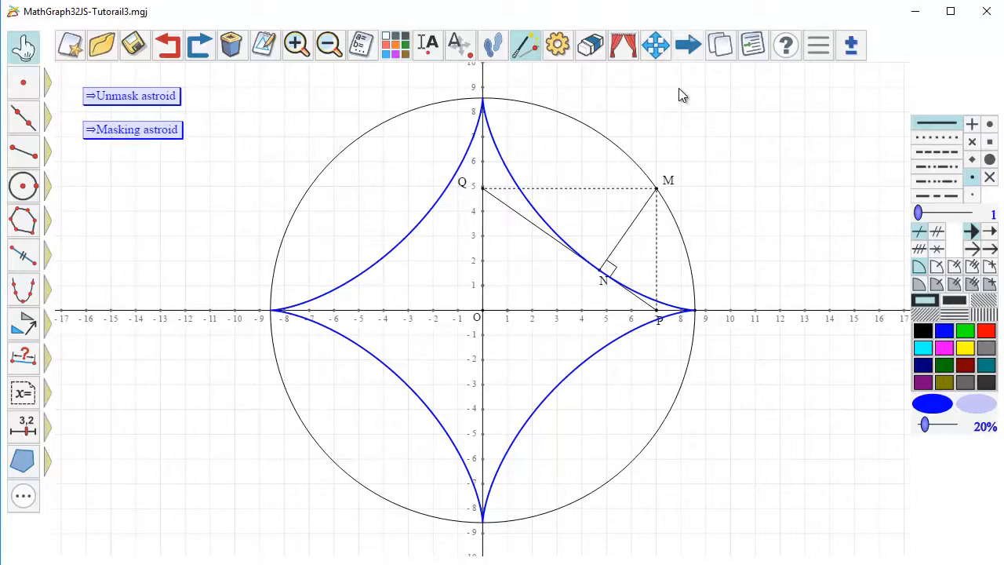
- Test the macros by executing "Masking astroid" followed by "Unmask astroid"
click(687, 47)
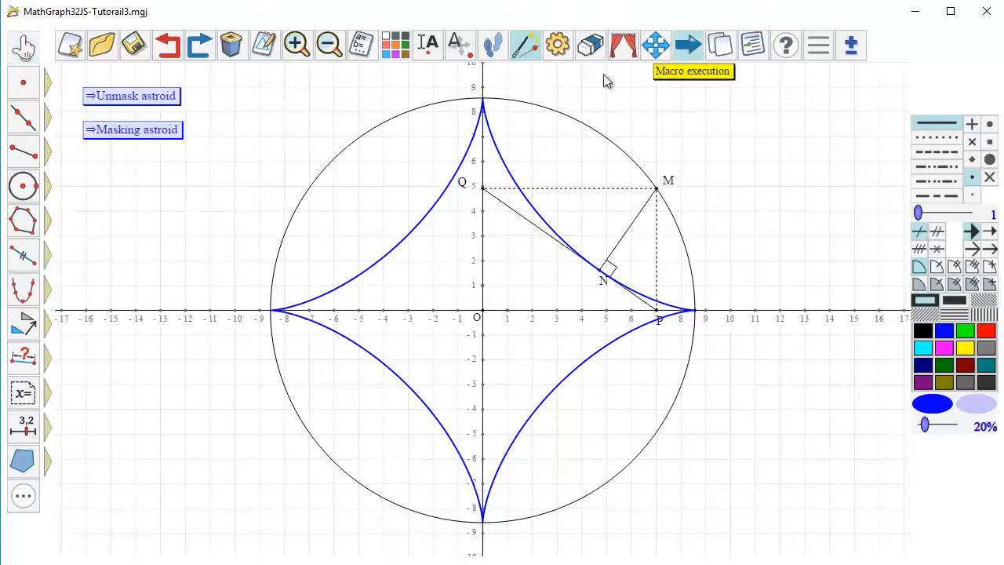
click(139, 133)
click(146, 96)
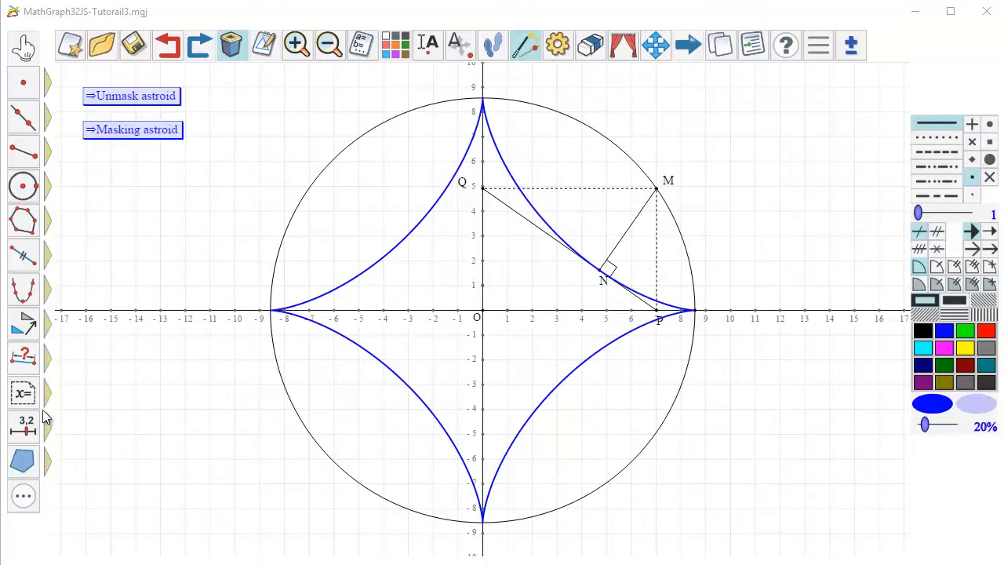
- Add an animation macro with trace beneath "Masking astroid" and title it "Animation"
click(24, 394)
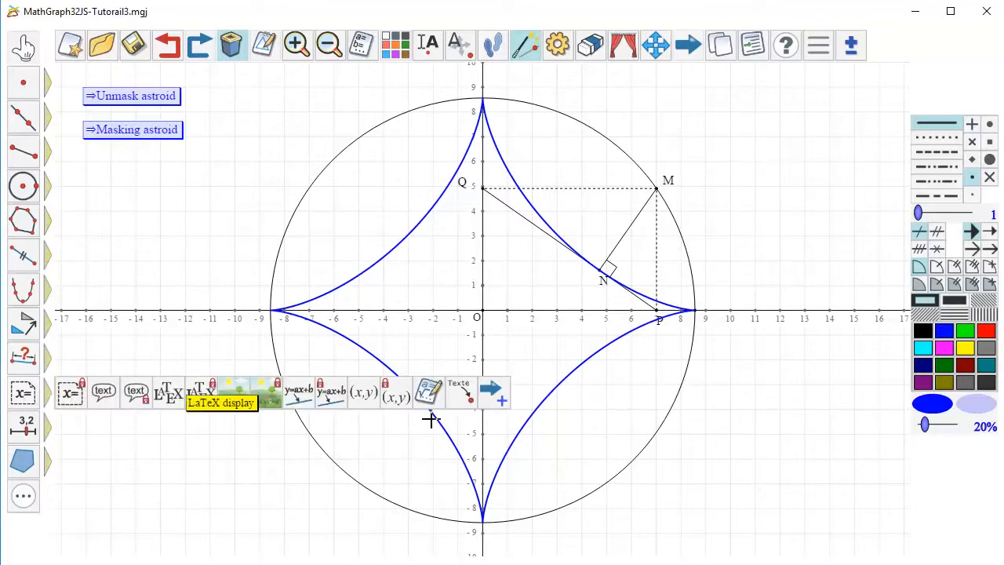
click(490, 393)
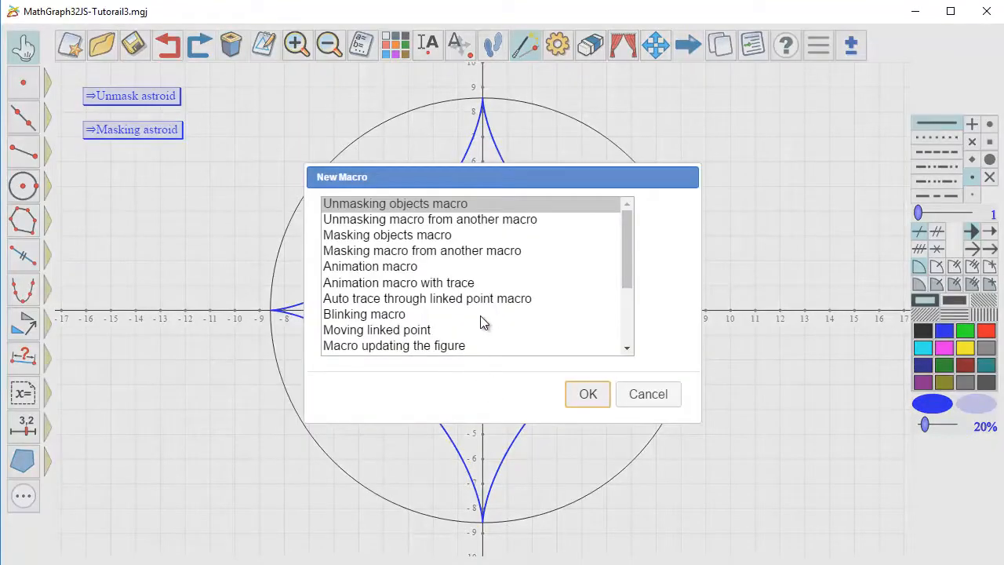
click(409, 284)
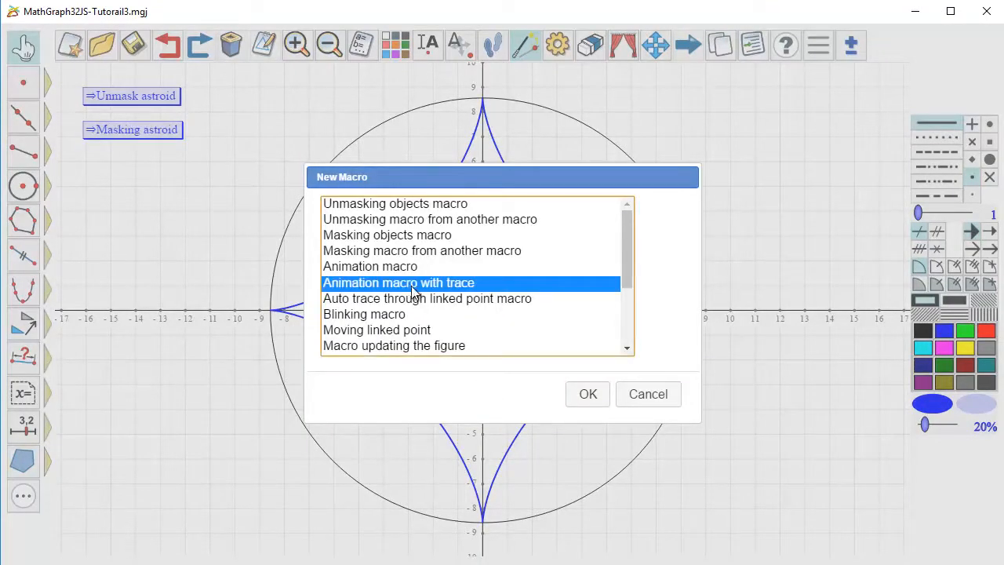
click(588, 394)
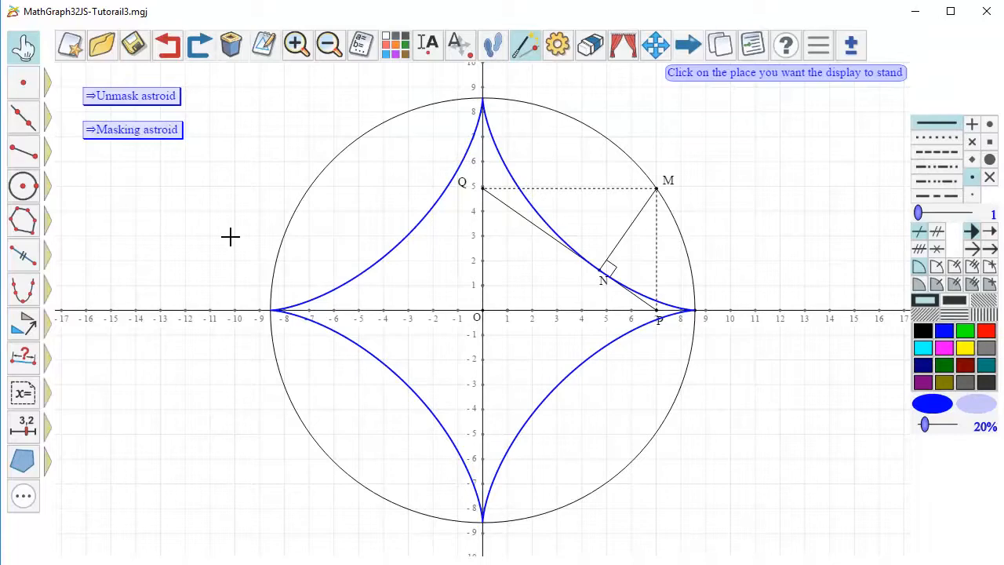
click(84, 166)
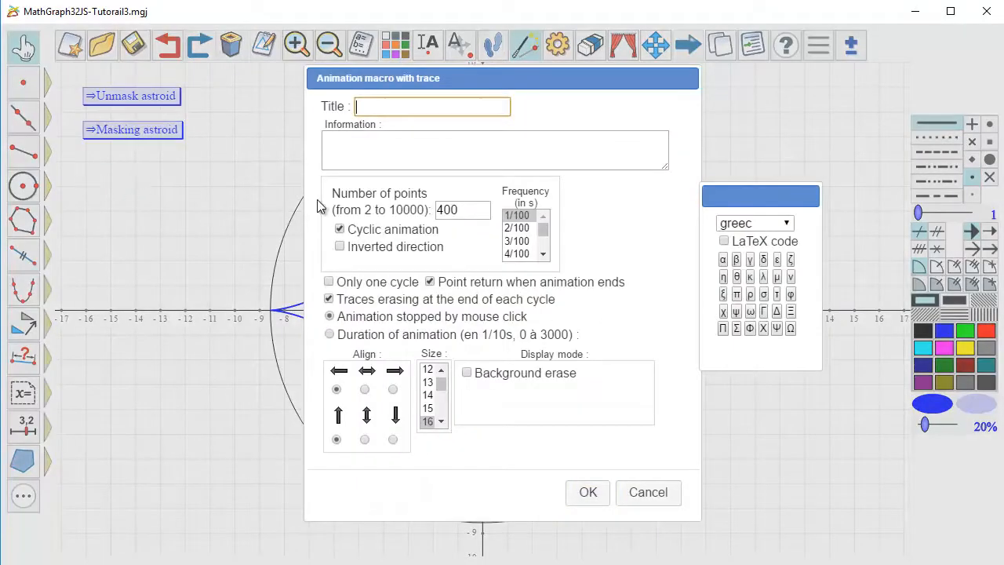
text(Animation)
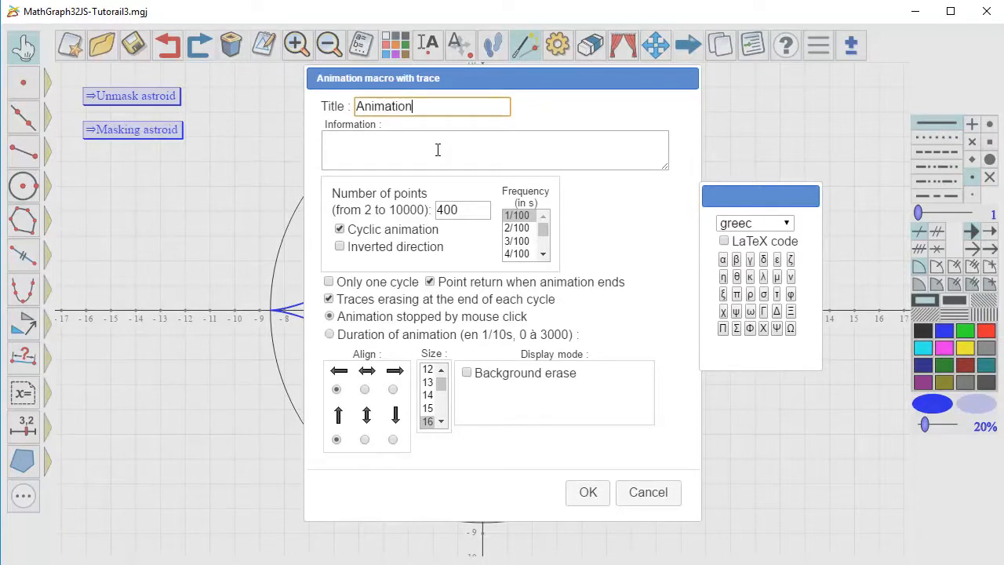
- Configure the animation macro with 400 points, a 1/100 s frequency and background erase in pale lavender
click(444, 210)
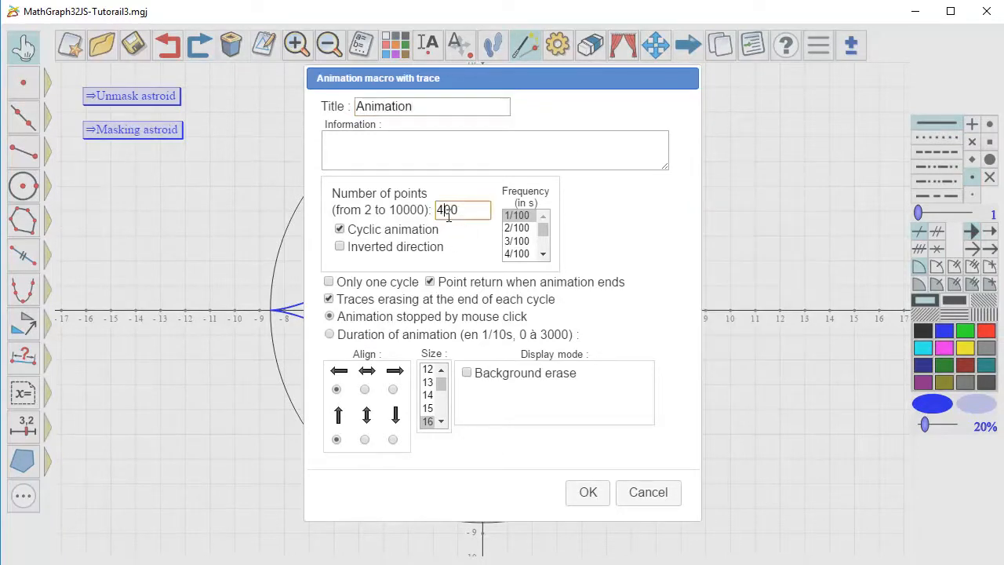
click(529, 216)
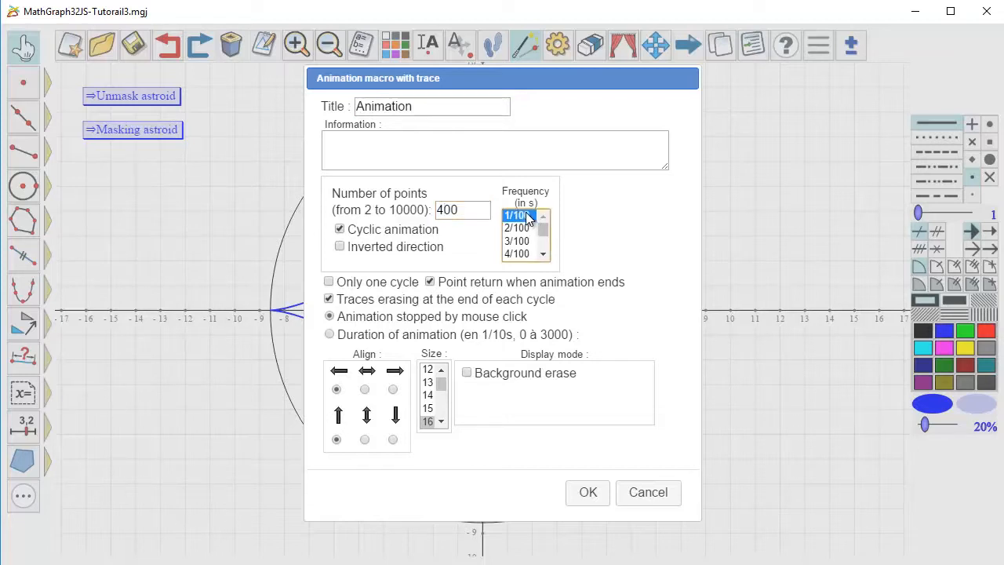
click(464, 373)
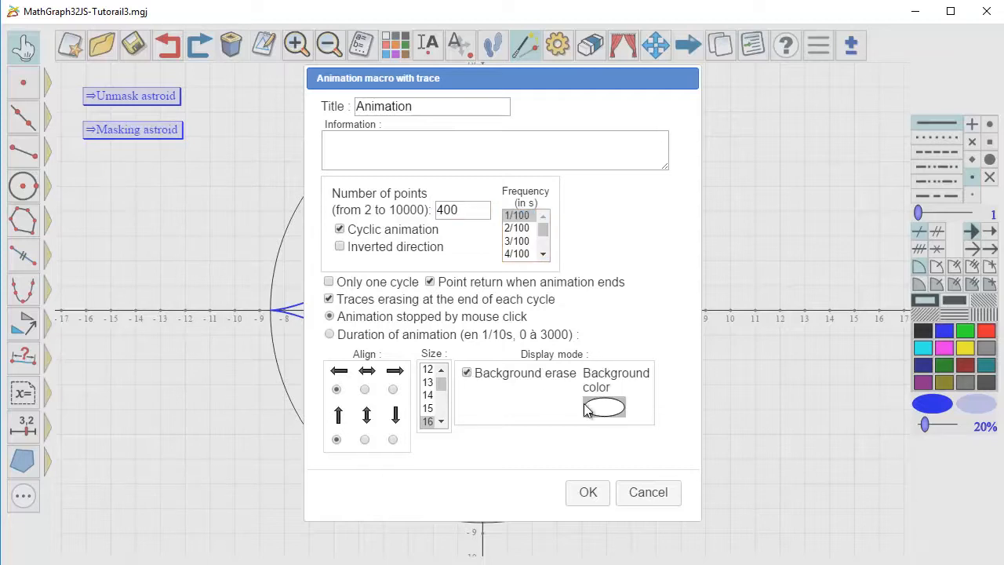
click(589, 408)
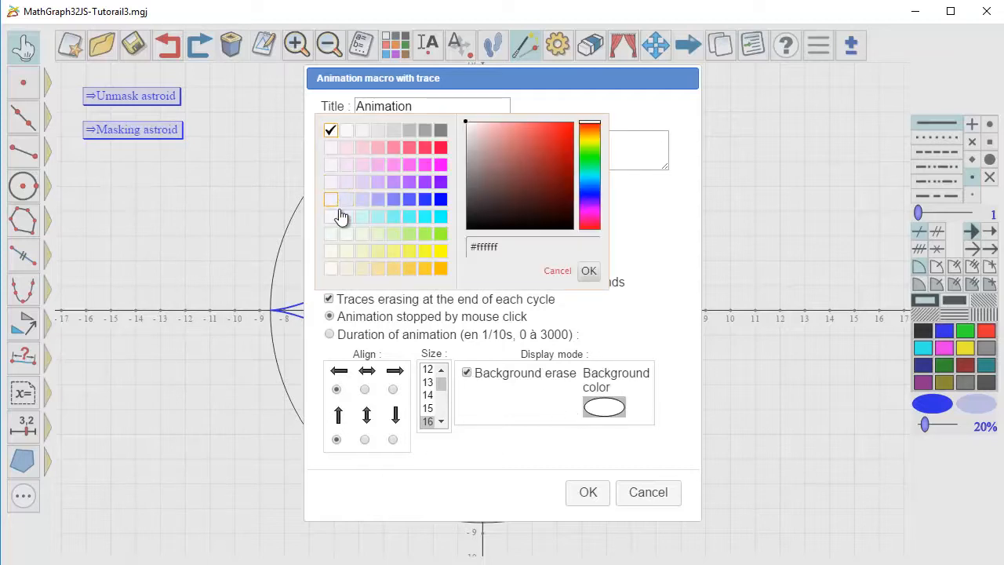
click(343, 202)
click(587, 492)
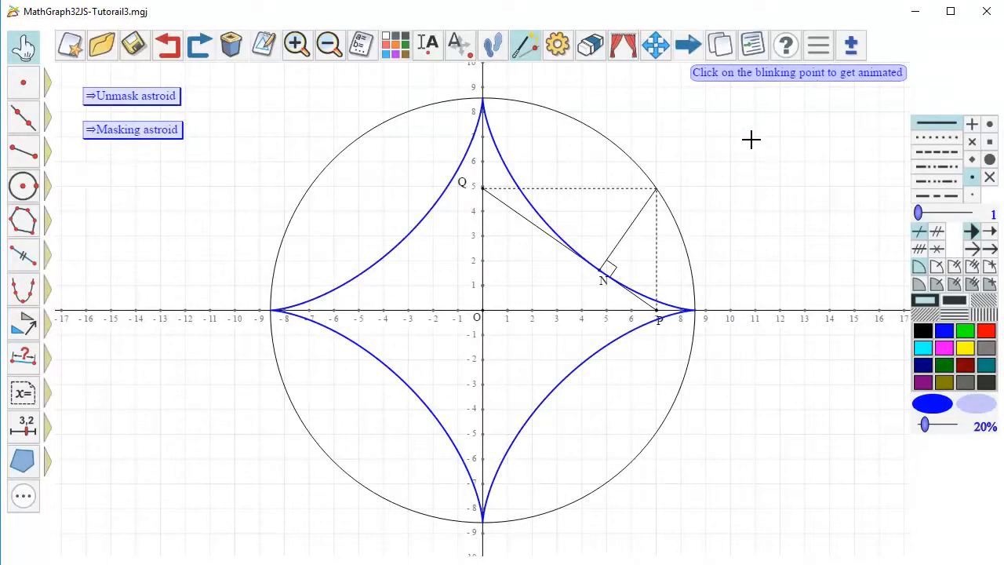
- Assign M as the point to animate and N as the trace-generating object, completing the "Animation" macro
click(660, 188)
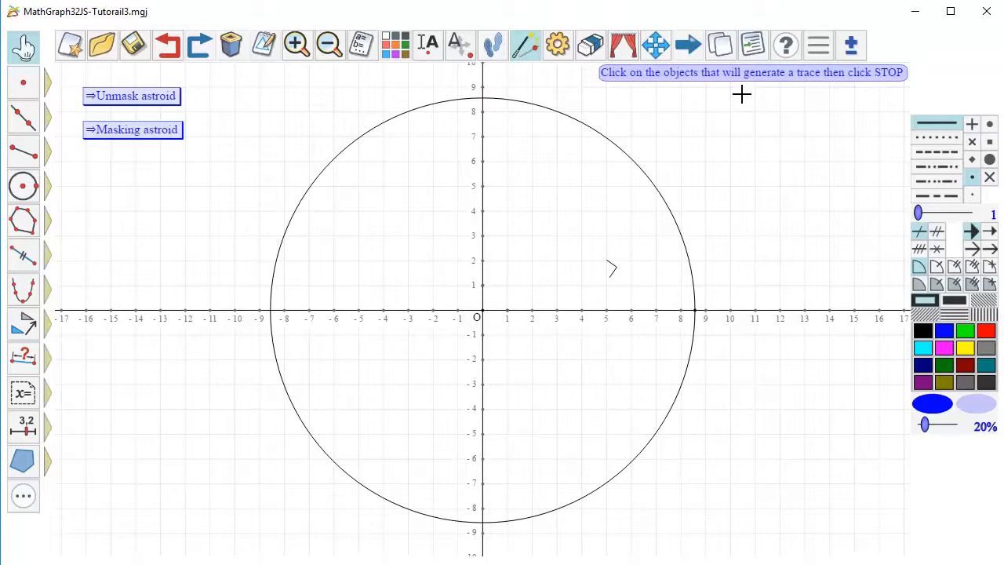
click(598, 272)
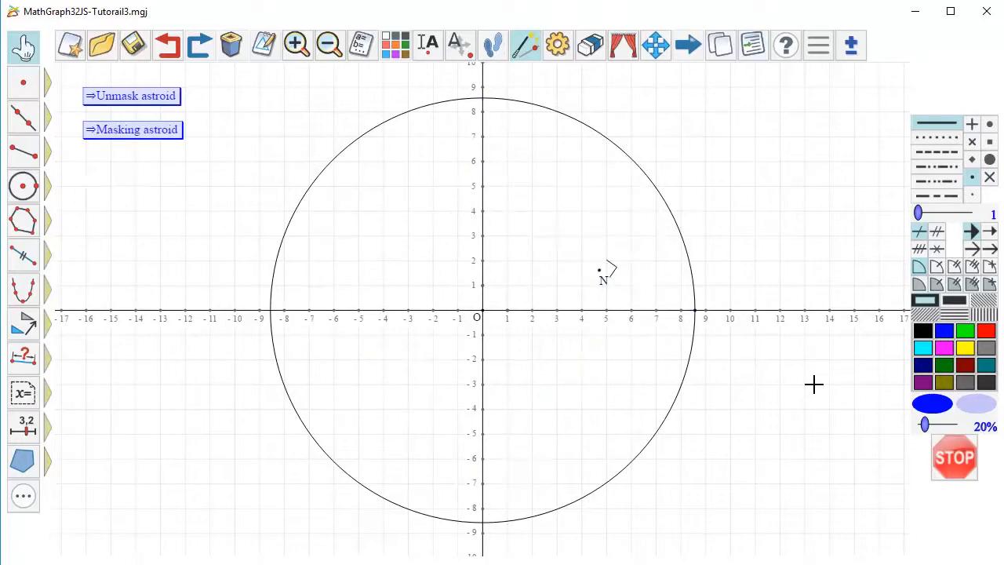
click(958, 455)
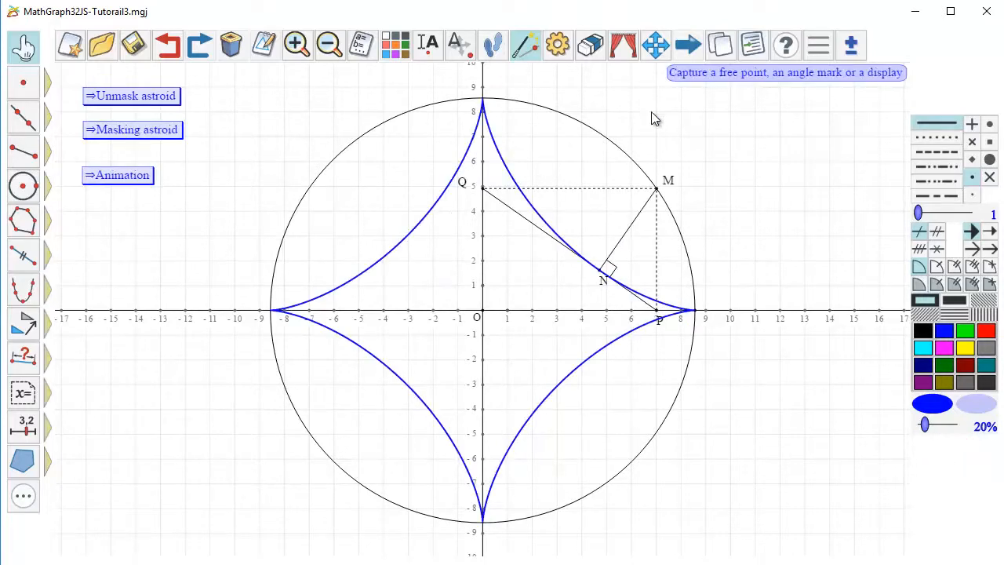
- Test the macros by executing "Masking astroid" followed by "Animation"
click(687, 48)
click(156, 135)
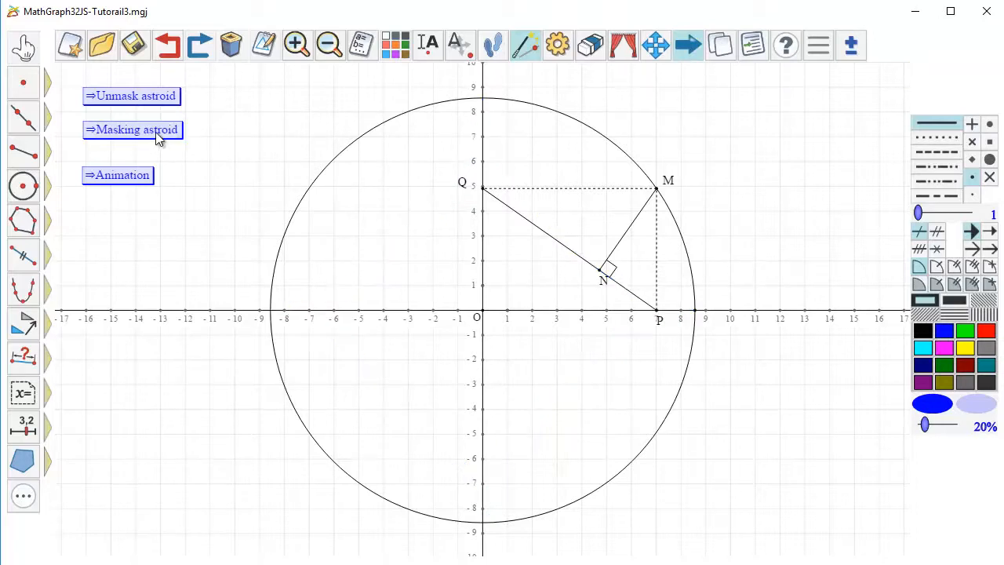
click(126, 174)
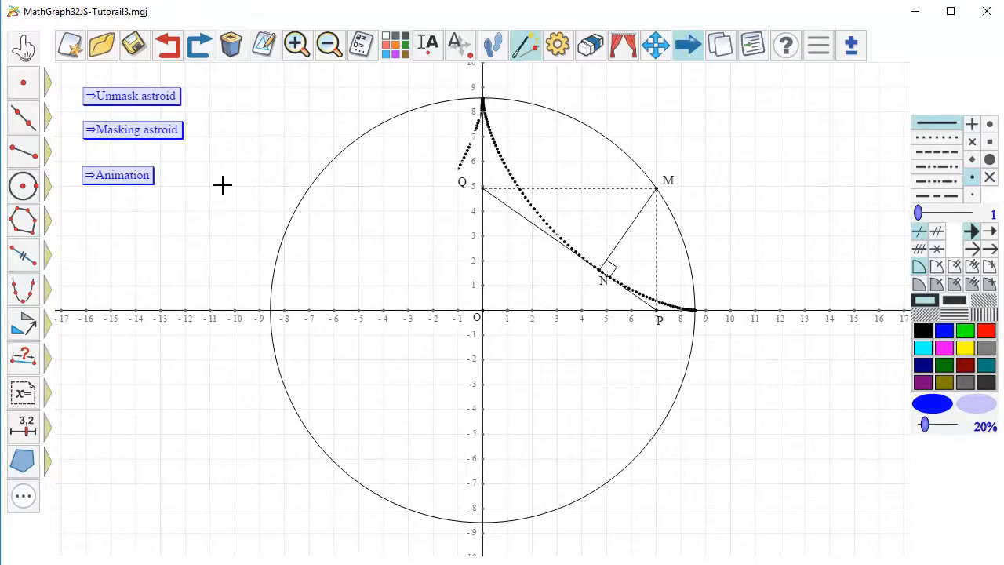
- Modify the "Animation" macro to use a frequency of 2/100 s
click(263, 45)
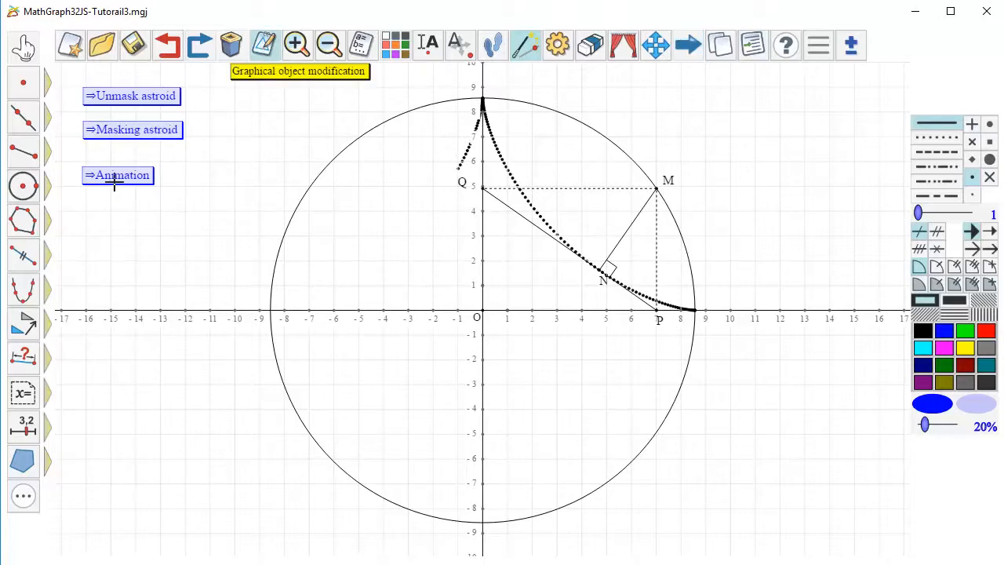
click(116, 187)
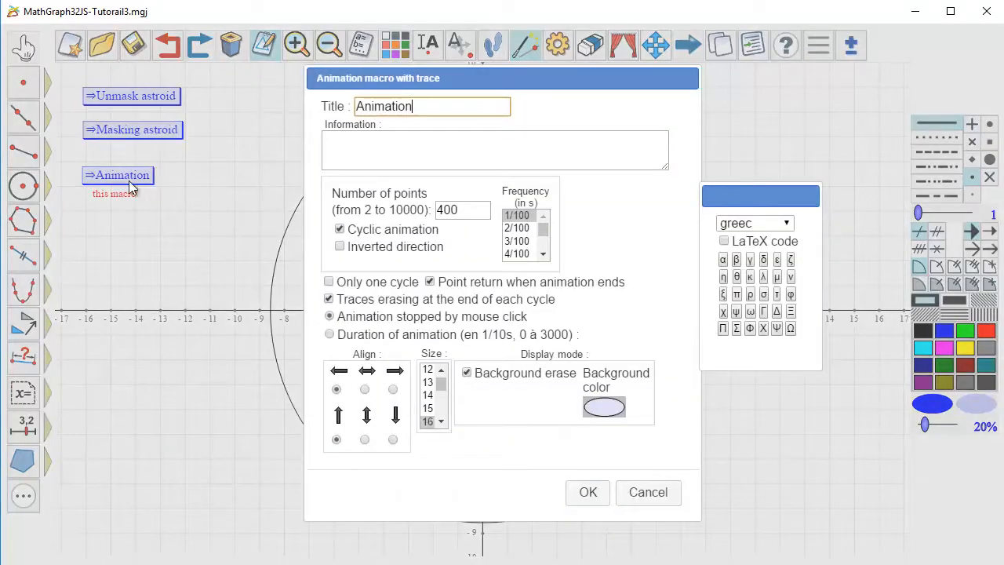
click(517, 228)
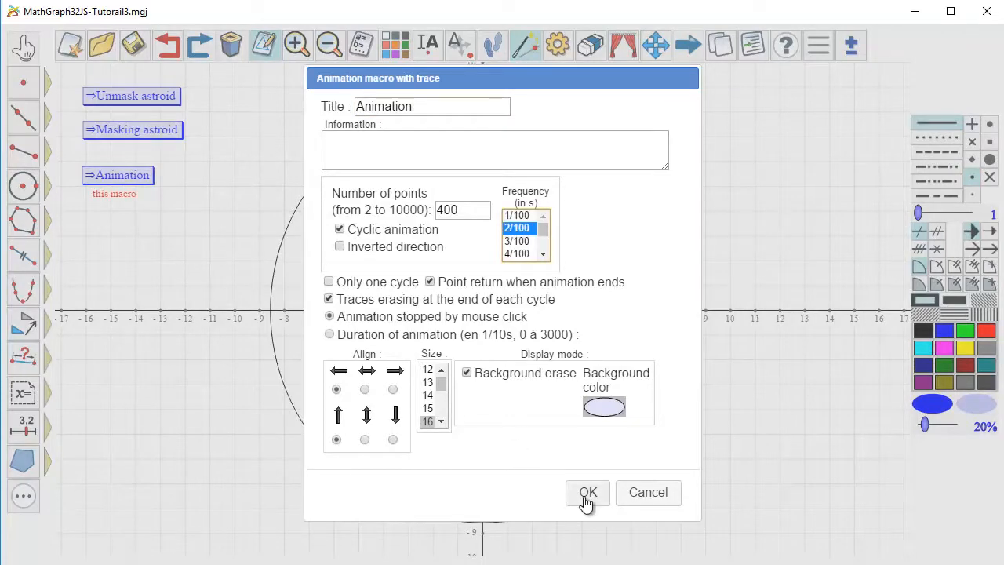
click(588, 492)
- Execute the modified "Animation" macro, then show the curve again with the "Unmask astroid" macro
click(687, 52)
click(121, 176)
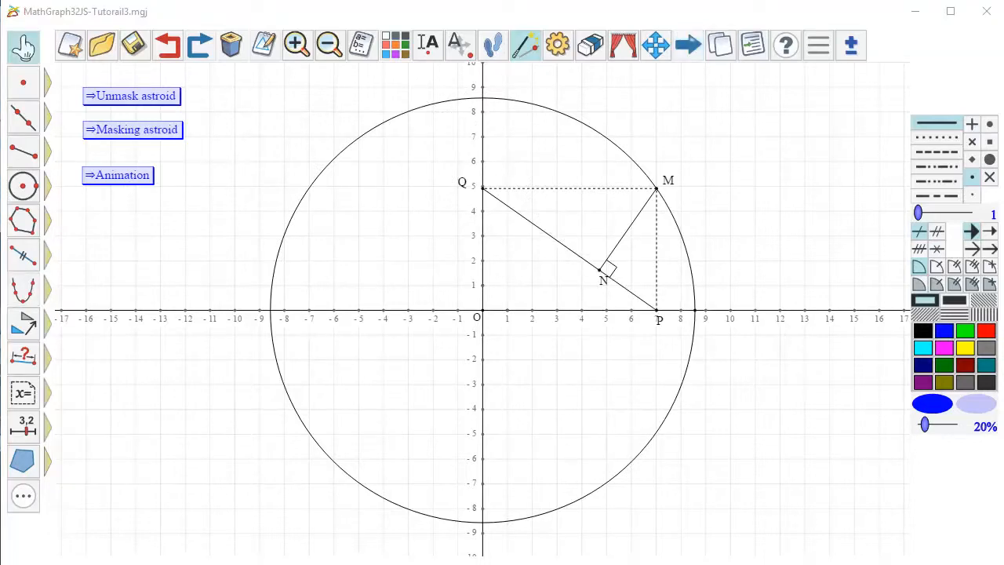
click(682, 49)
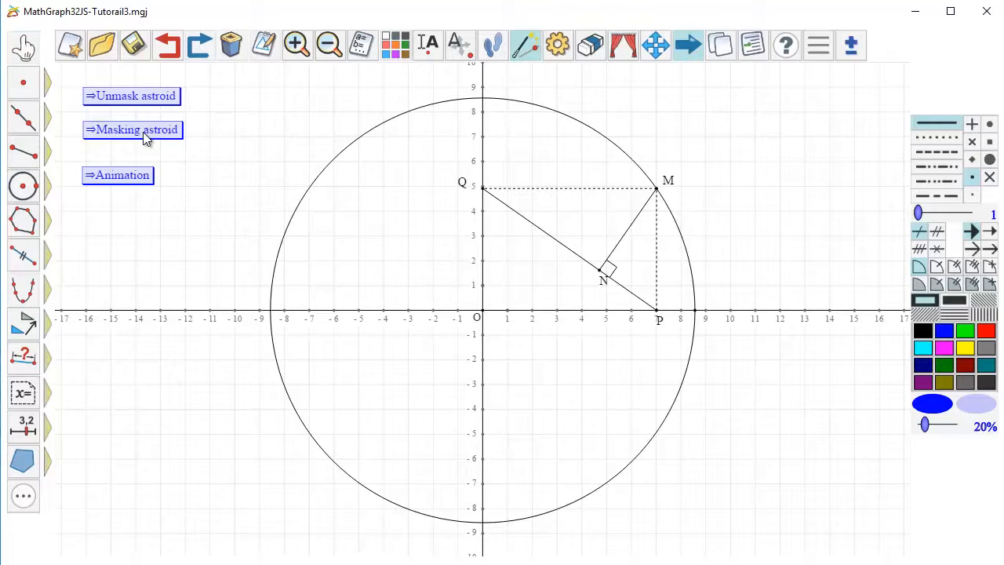
click(146, 97)
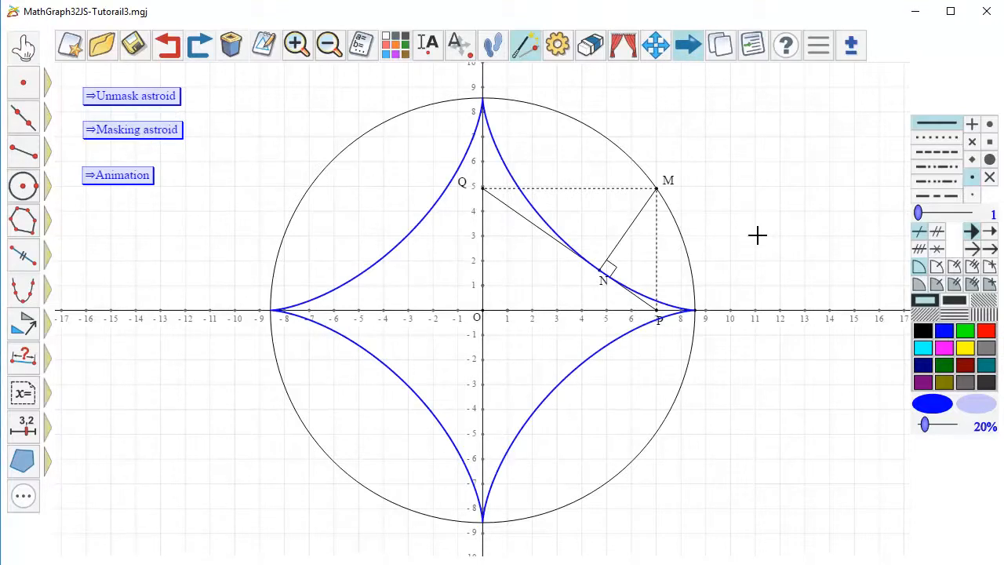
- Create a teal object locus of segment PQ through linked point M with 40 positions, and try it by moving M along the circle
click(985, 368)
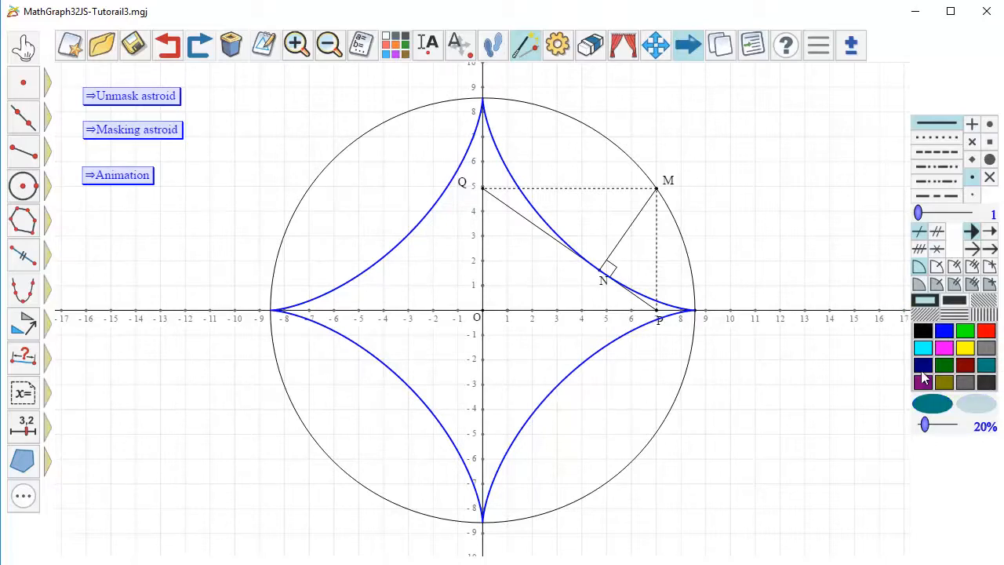
mouse_move(26, 298)
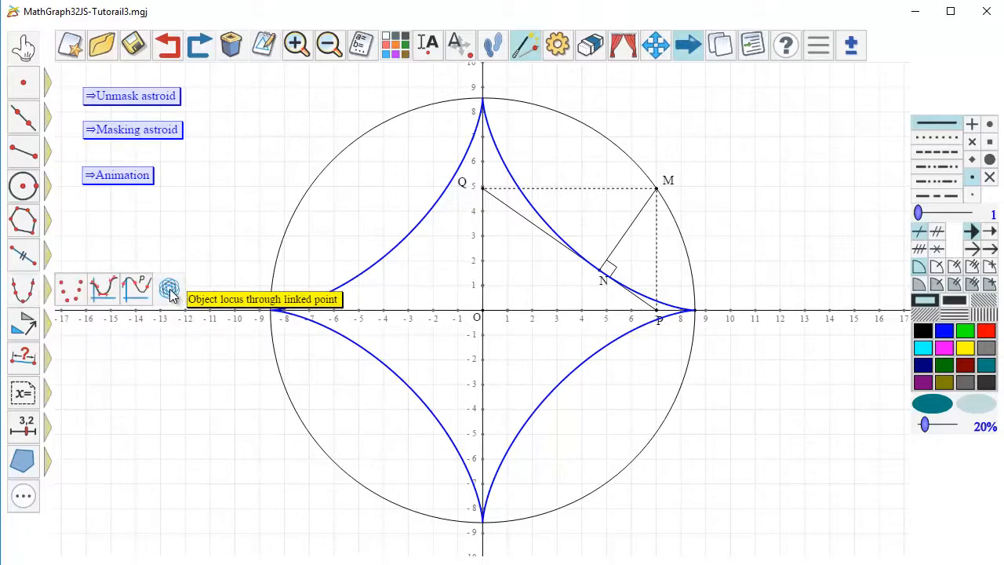
click(171, 290)
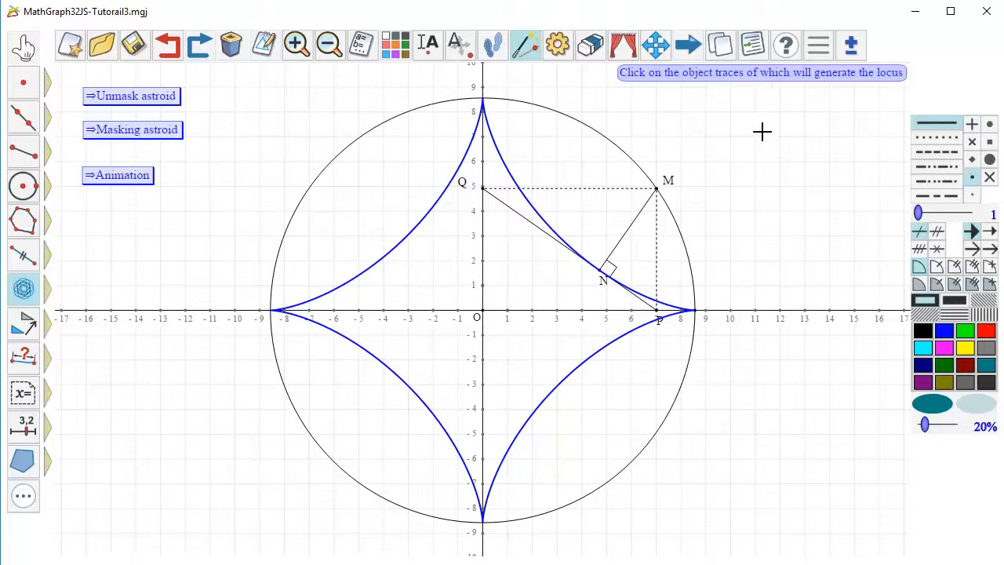
click(521, 216)
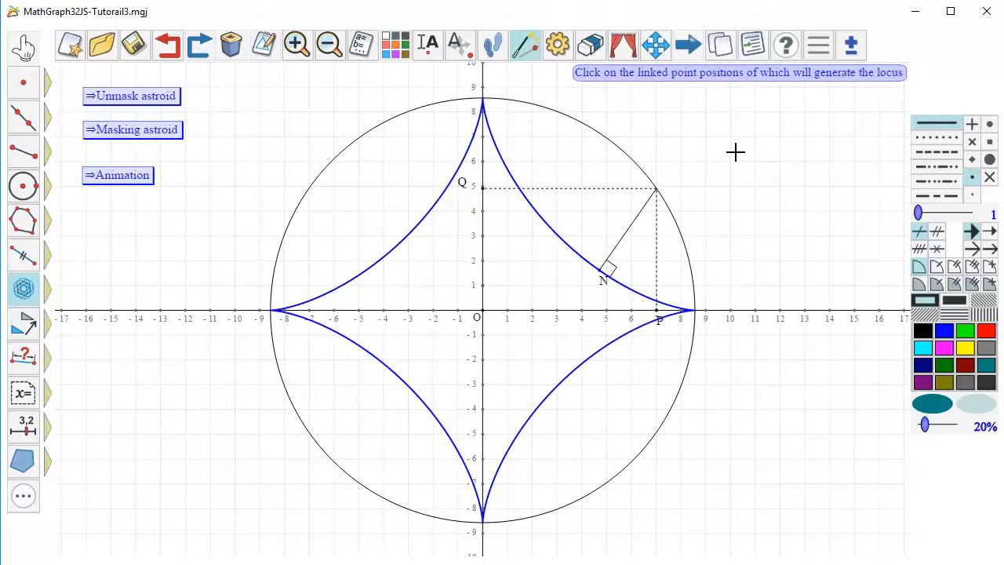
click(655, 189)
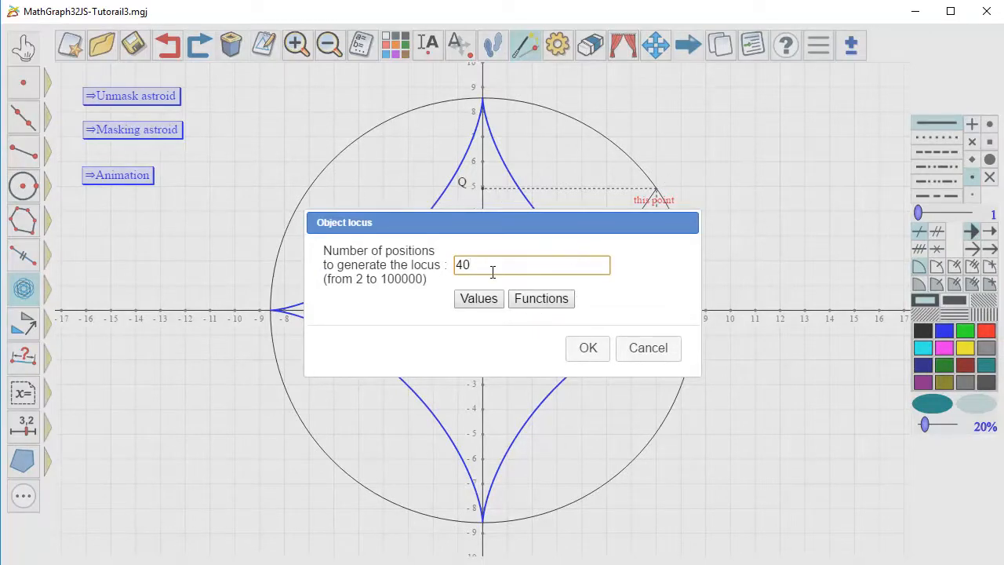
click(594, 352)
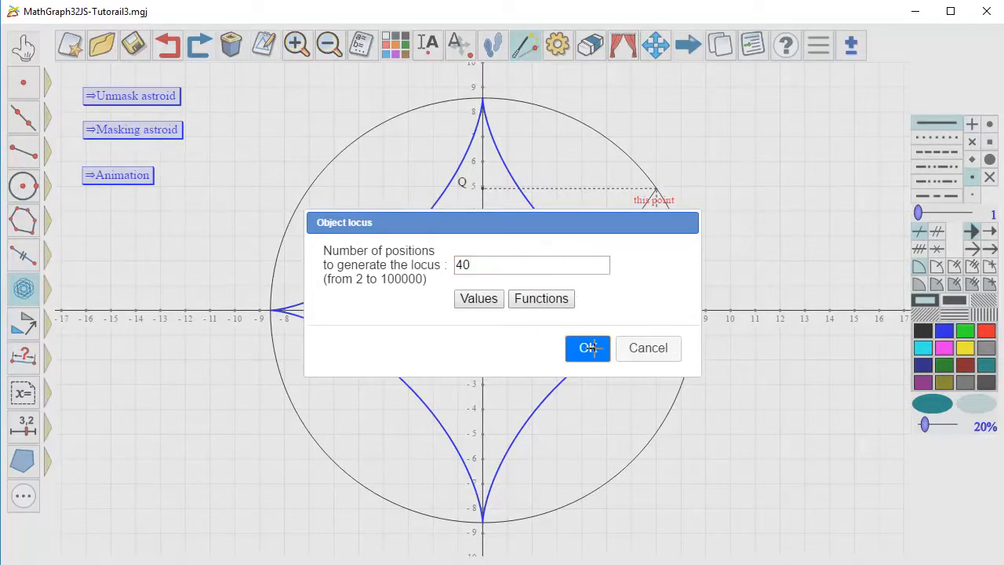
drag(657, 196, 638, 226)
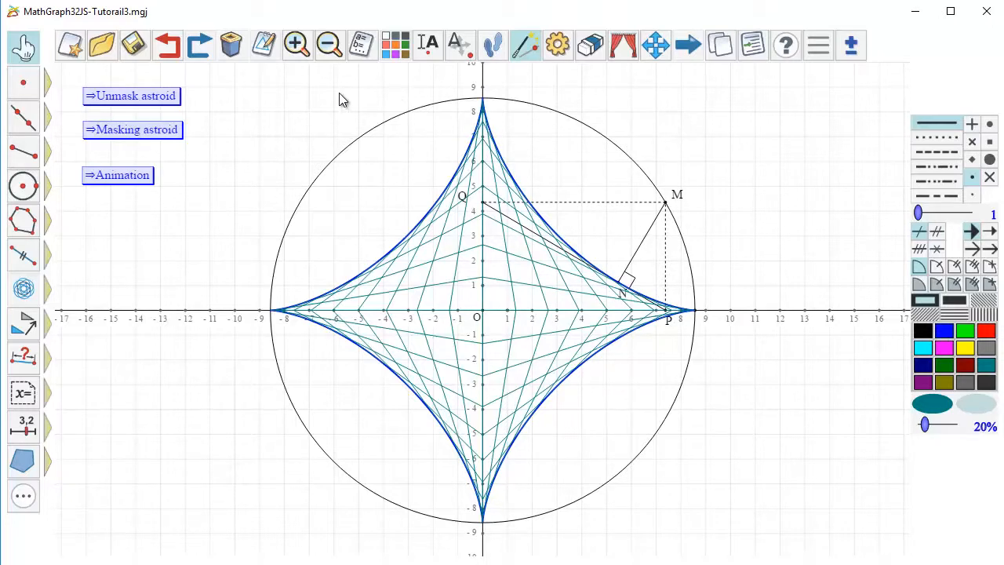
- Modify the teal object locus to use 80 positions
click(262, 45)
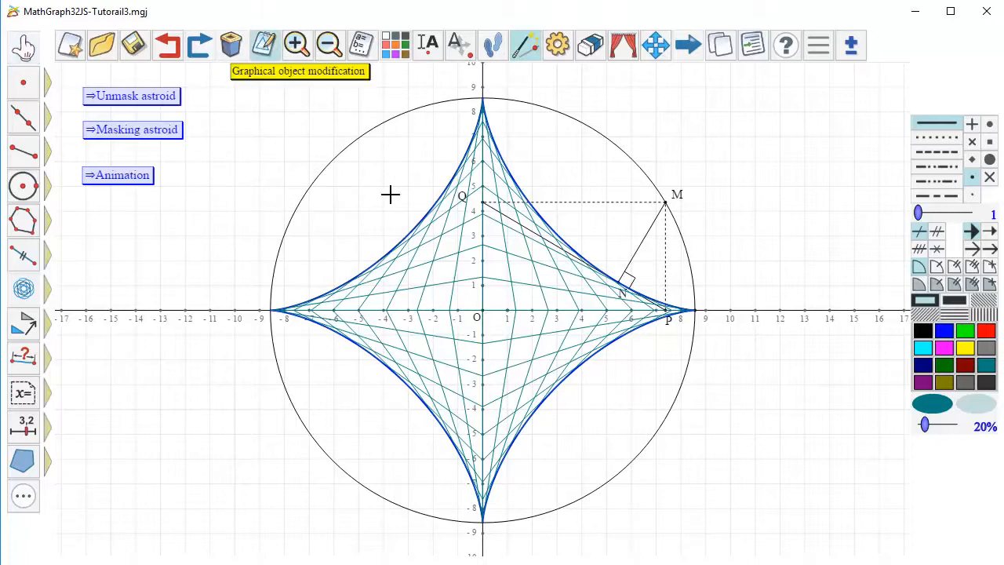
click(439, 252)
click(476, 262)
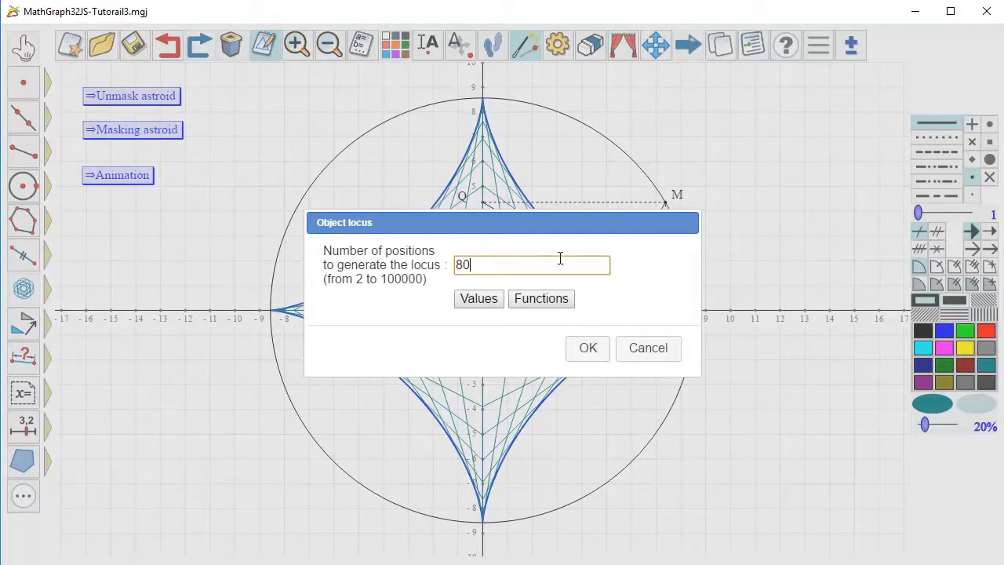
click(588, 347)
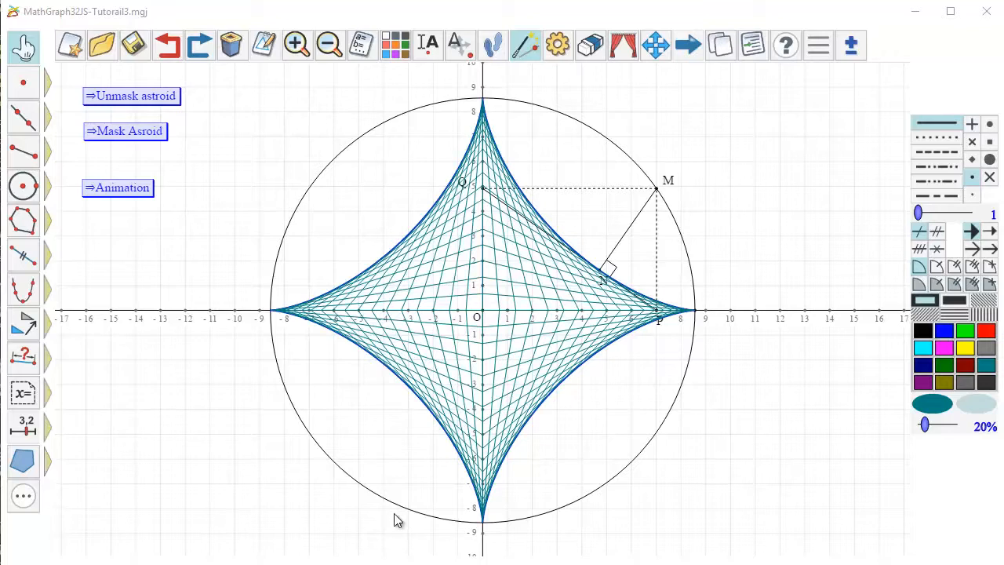
- Place a horizontal big-size cursor with step and graduations below the "Animation" macro
click(25, 427)
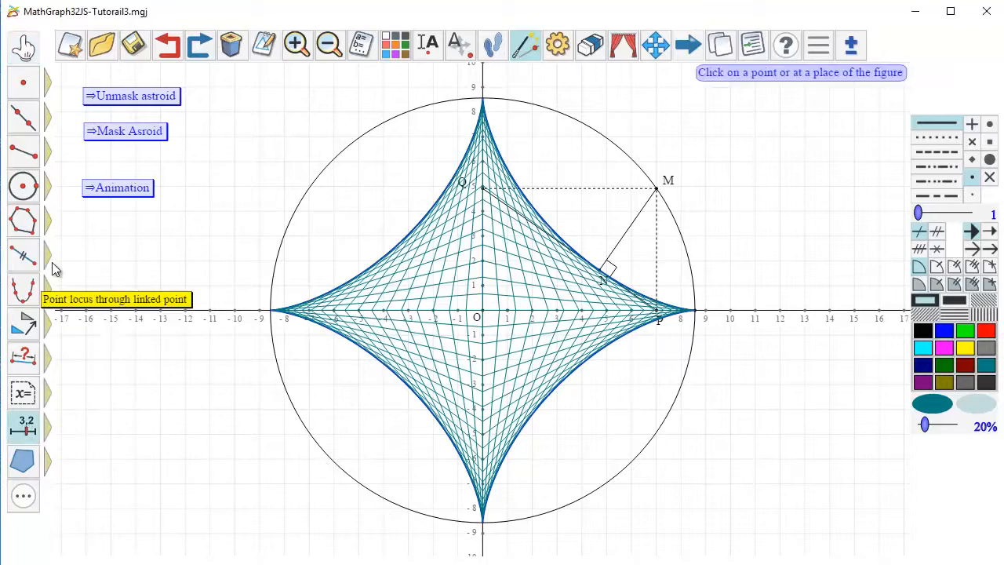
click(86, 237)
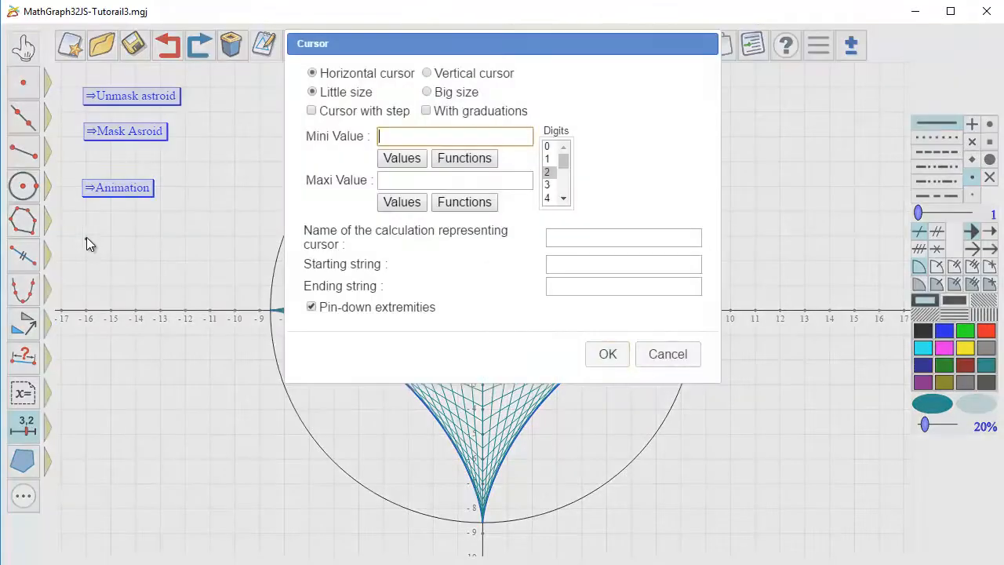
click(427, 92)
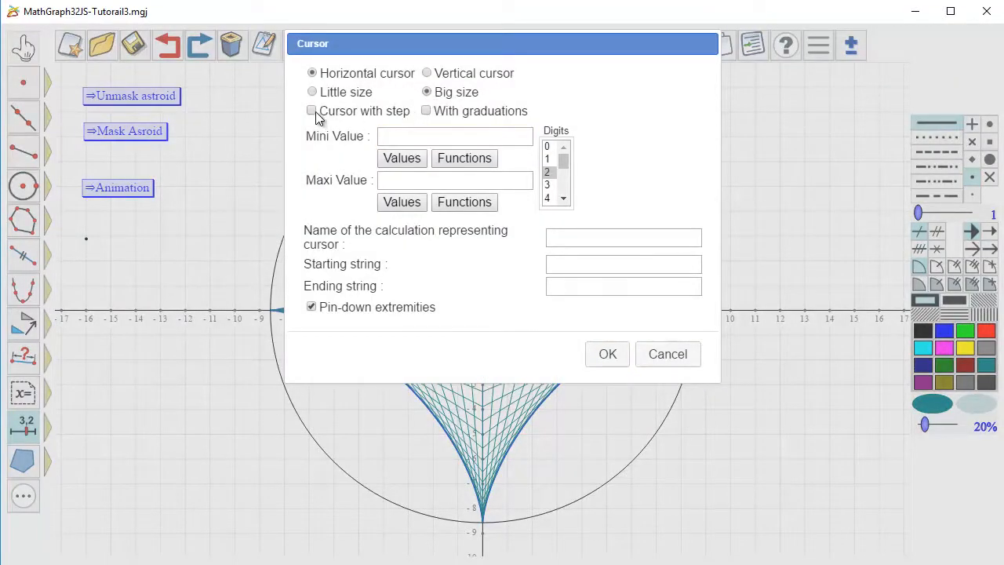
click(313, 113)
click(428, 112)
- Define the cursor from 20 to 200 with step 10, graduation step 20, calculation name n and starting string "n = ", and move it to 50
click(399, 135)
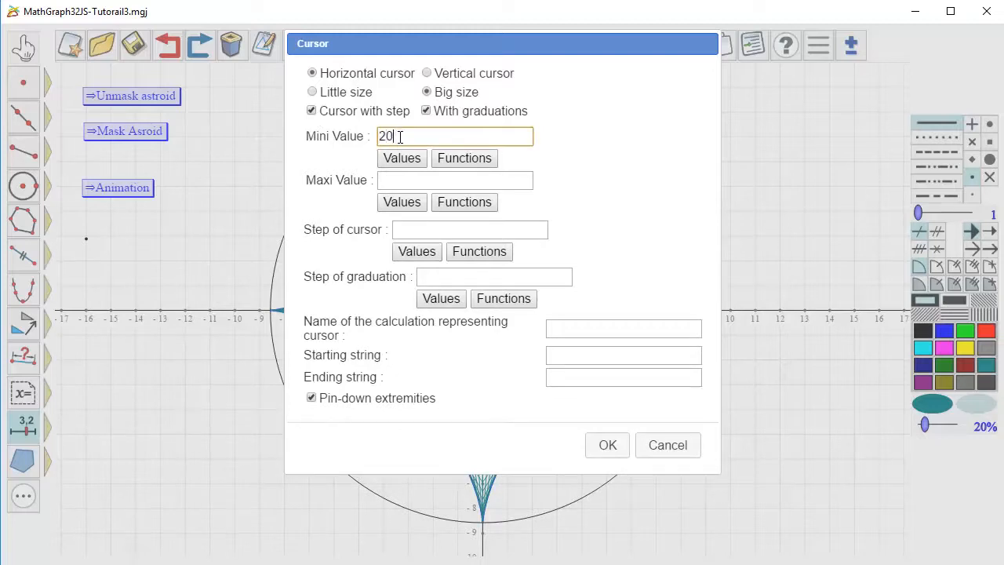
click(385, 181)
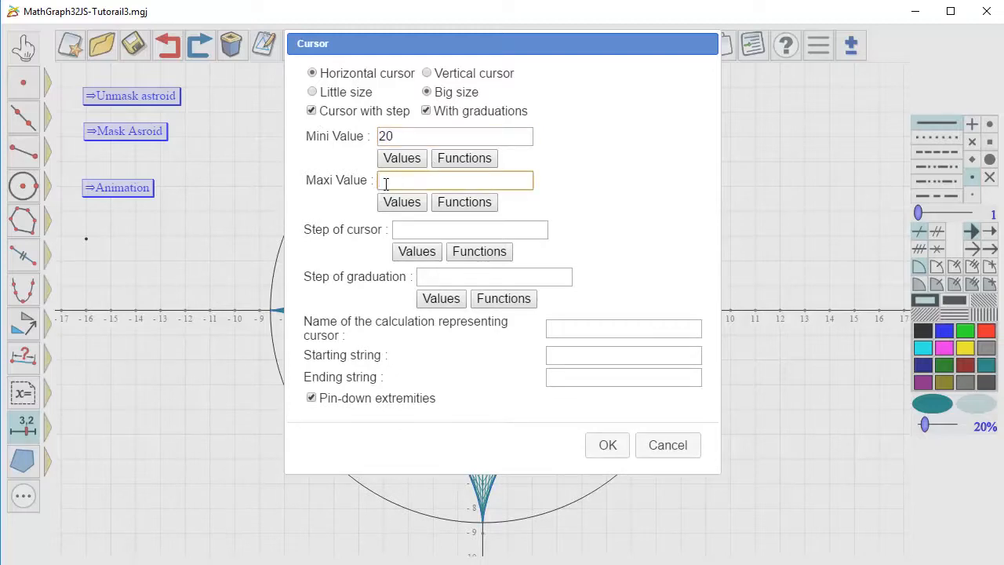
click(411, 230)
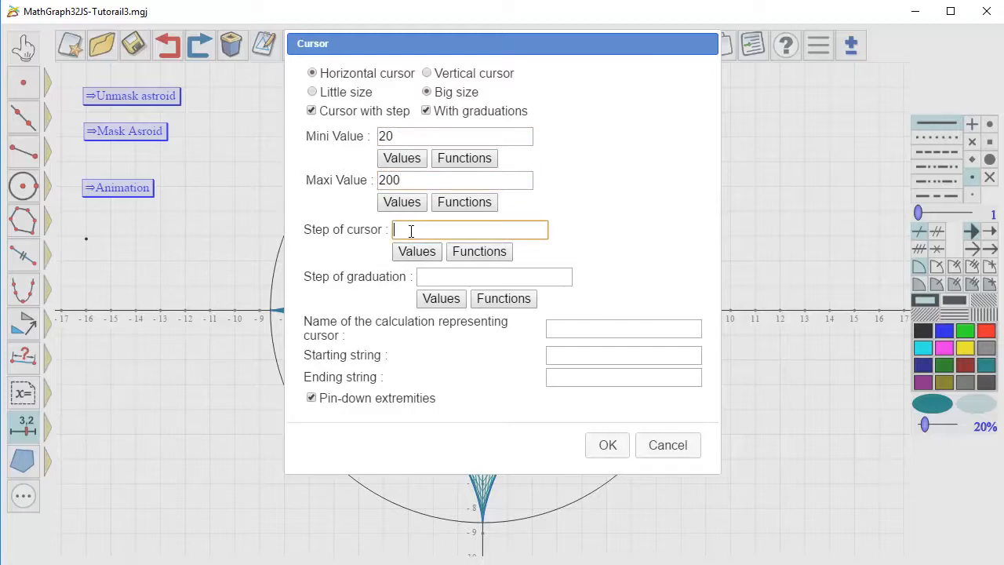
click(427, 275)
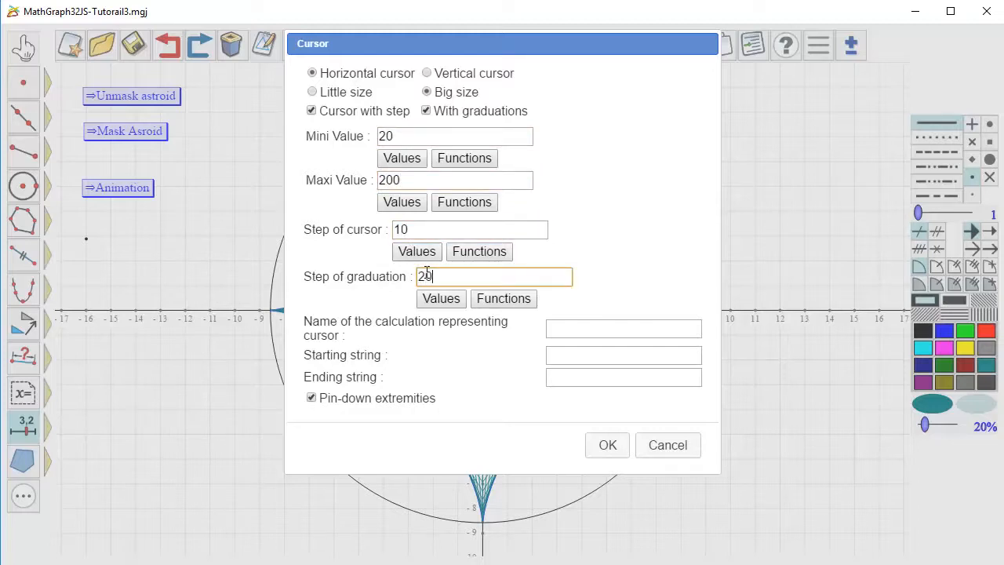
click(554, 336)
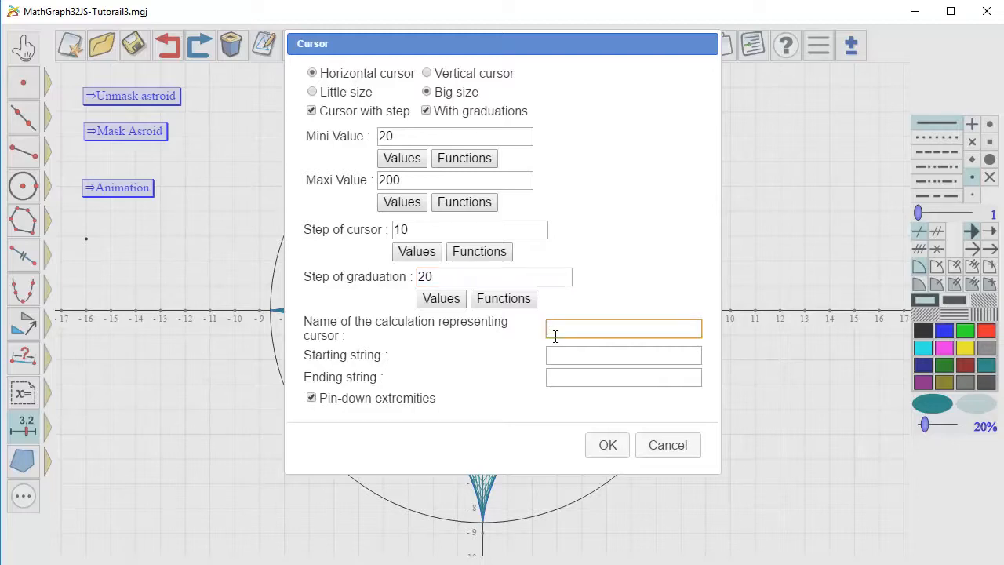
text(n)
click(582, 361)
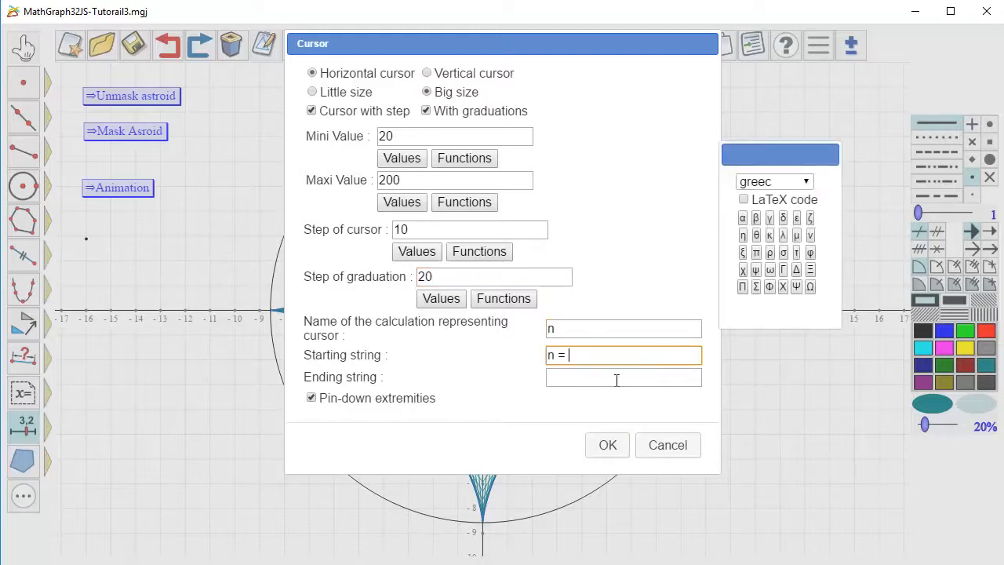
click(606, 445)
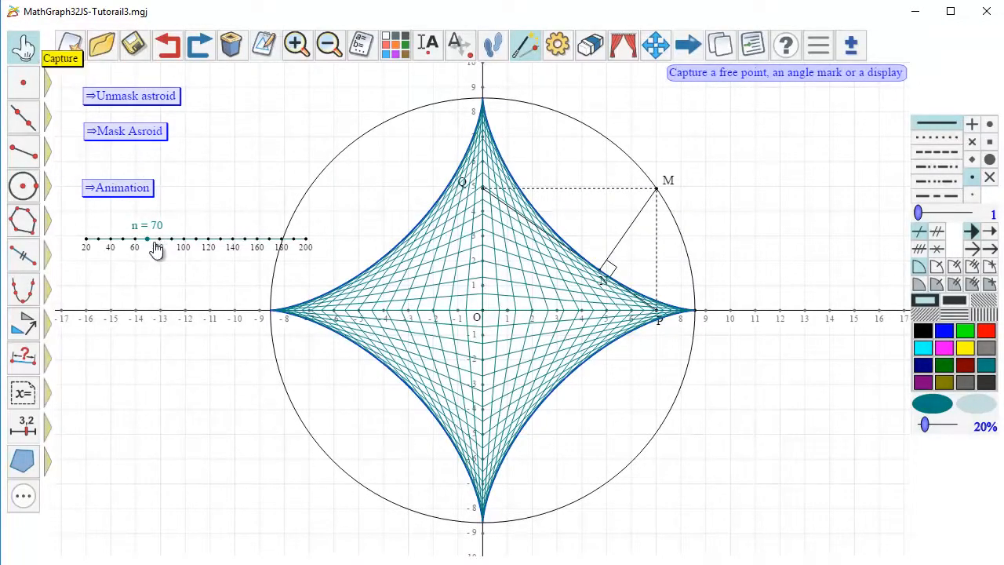
drag(147, 244, 126, 261)
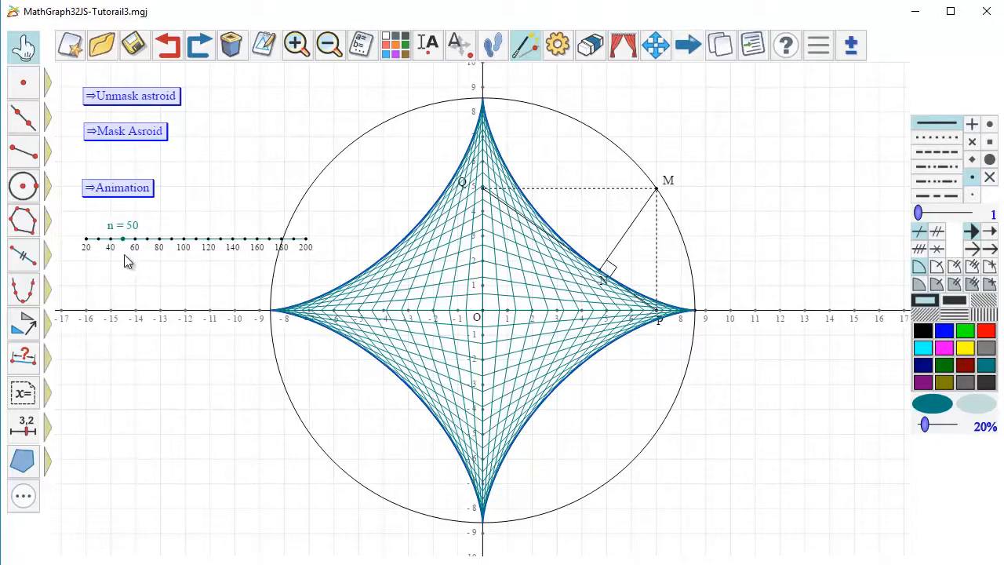
click(263, 47)
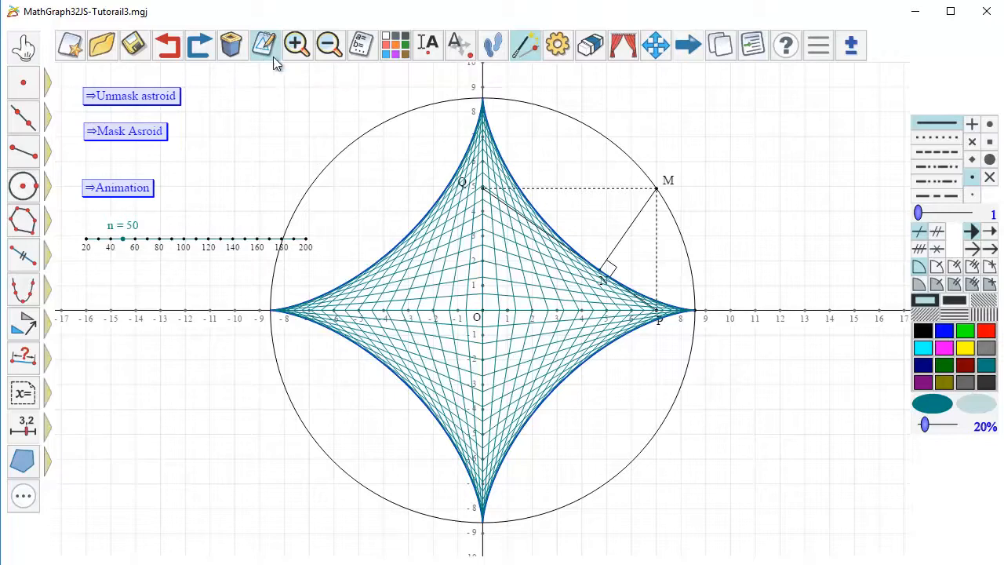
click(420, 281)
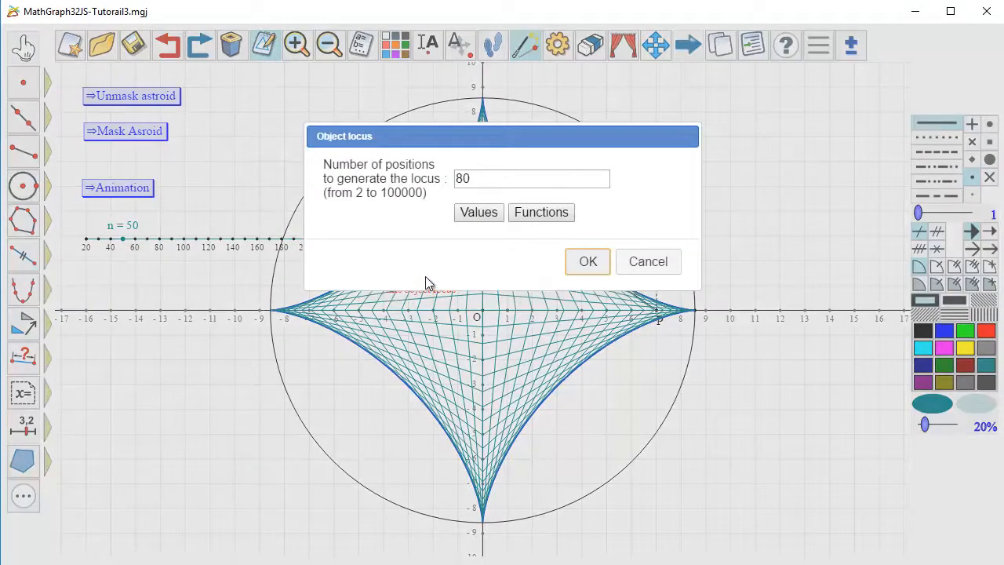
click(479, 212)
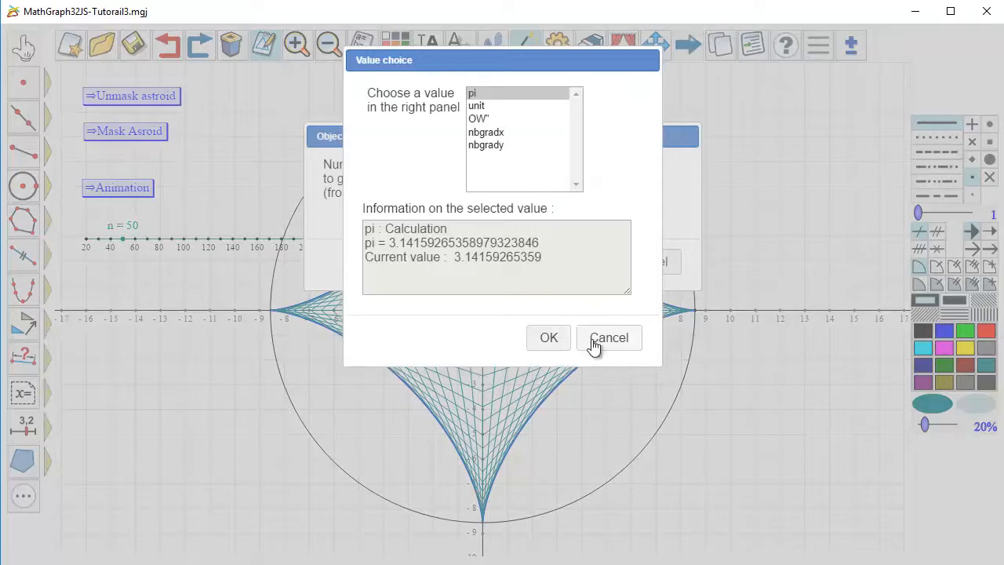
click(556, 338)
click(648, 262)
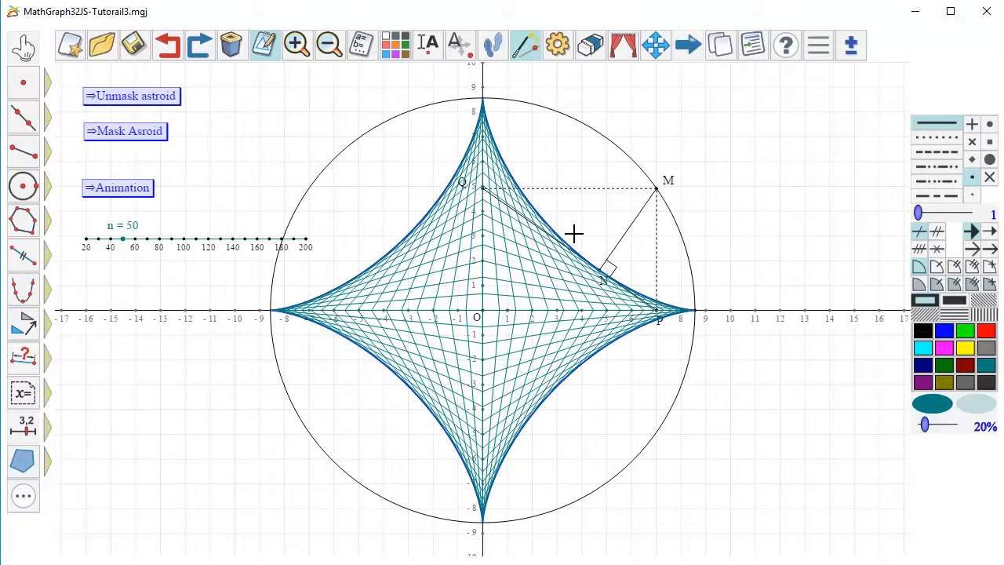
key(Escape)
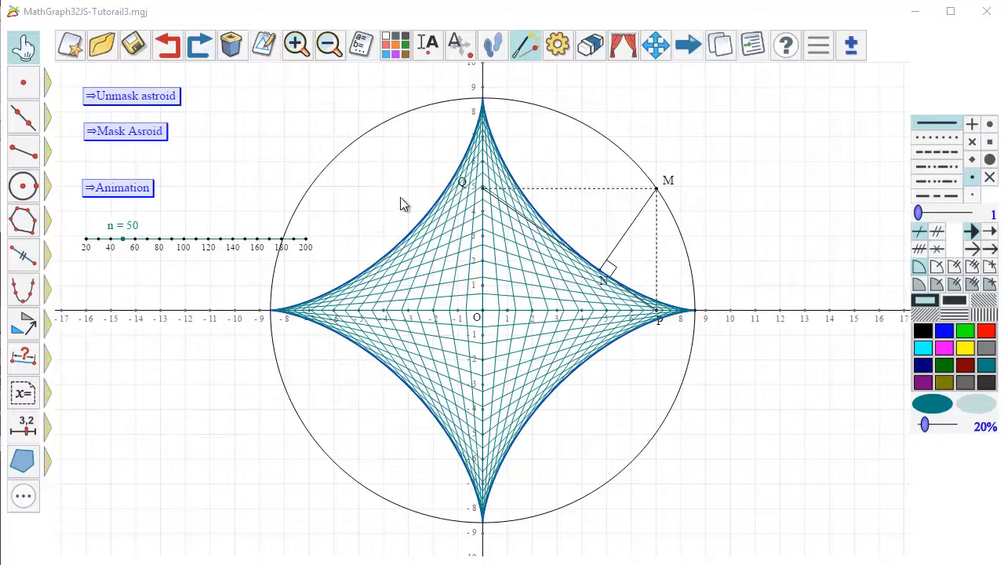
- Reclassify the calculation n towards the beginning of the figure's numerical objects
click(363, 45)
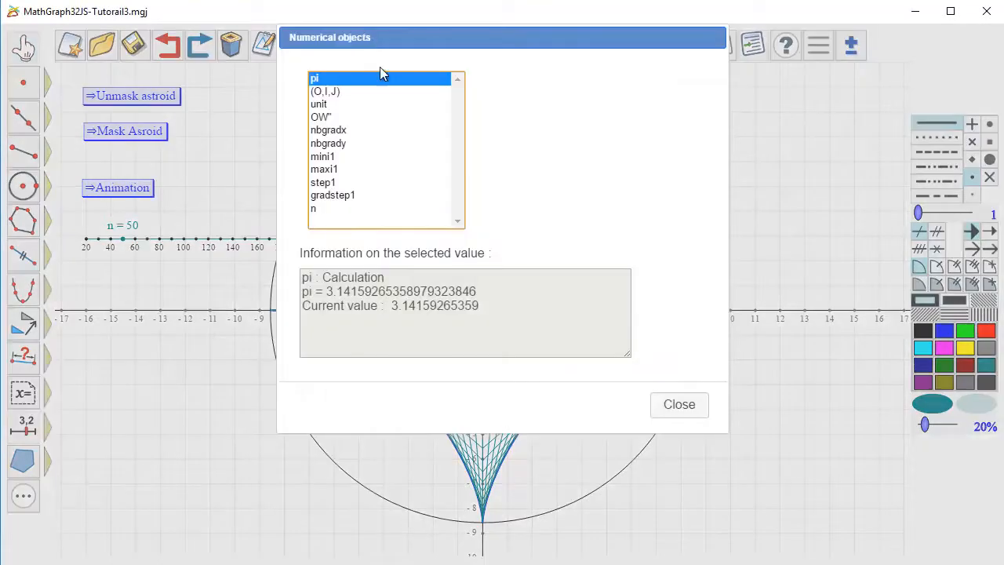
click(343, 208)
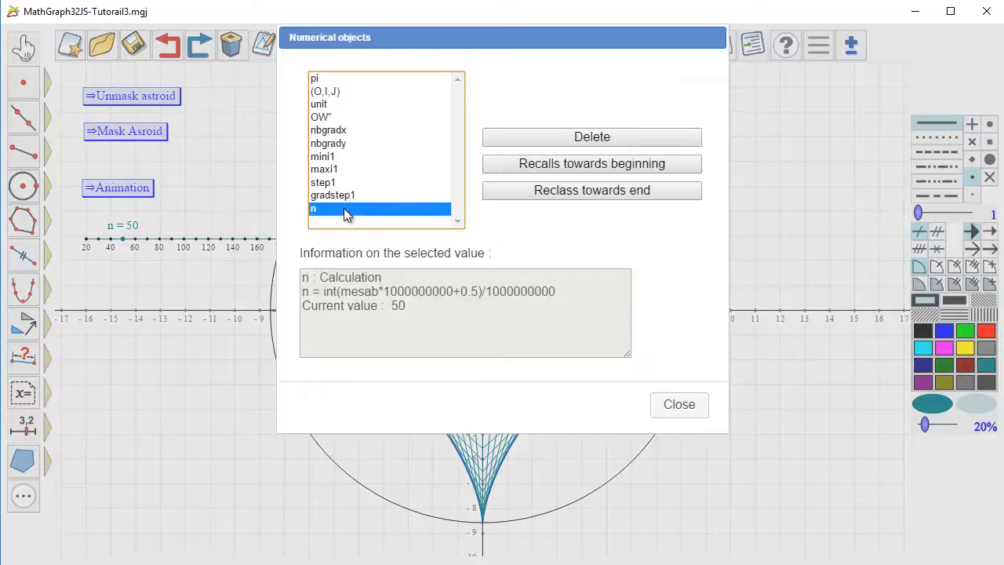
click(592, 163)
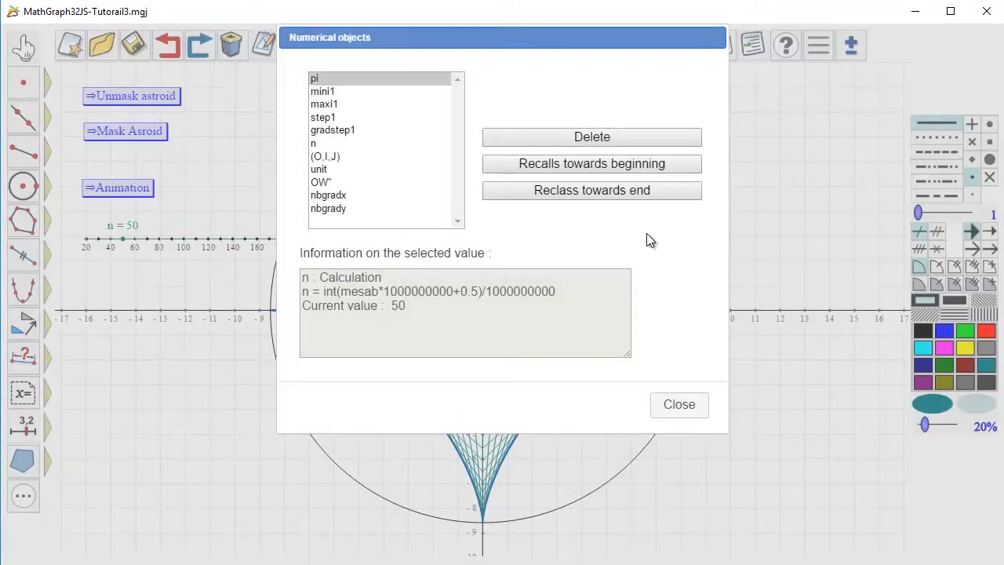
click(677, 405)
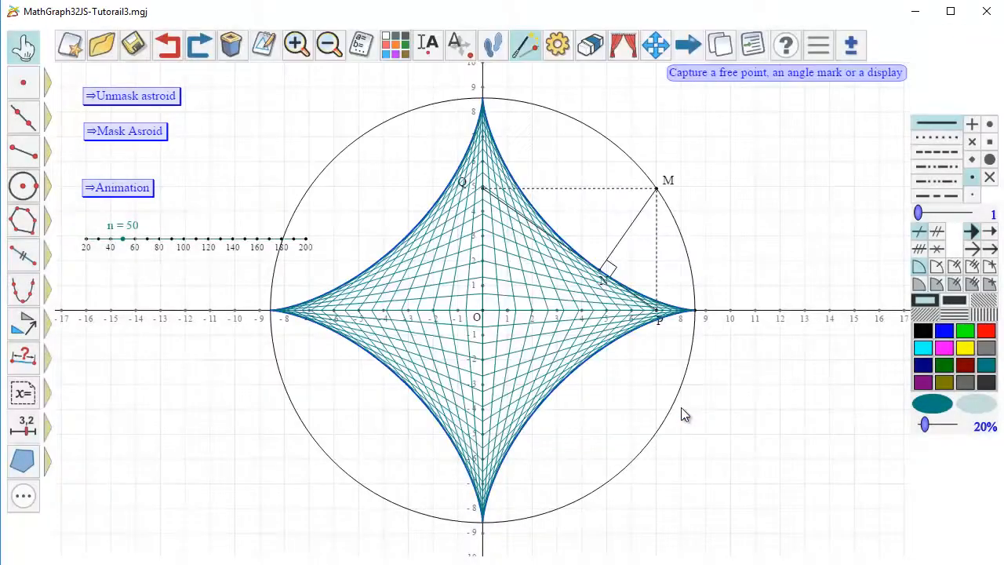
- Modify the teal object locus to use the value n as its number of positions, and move the cursor to n = 90
click(272, 41)
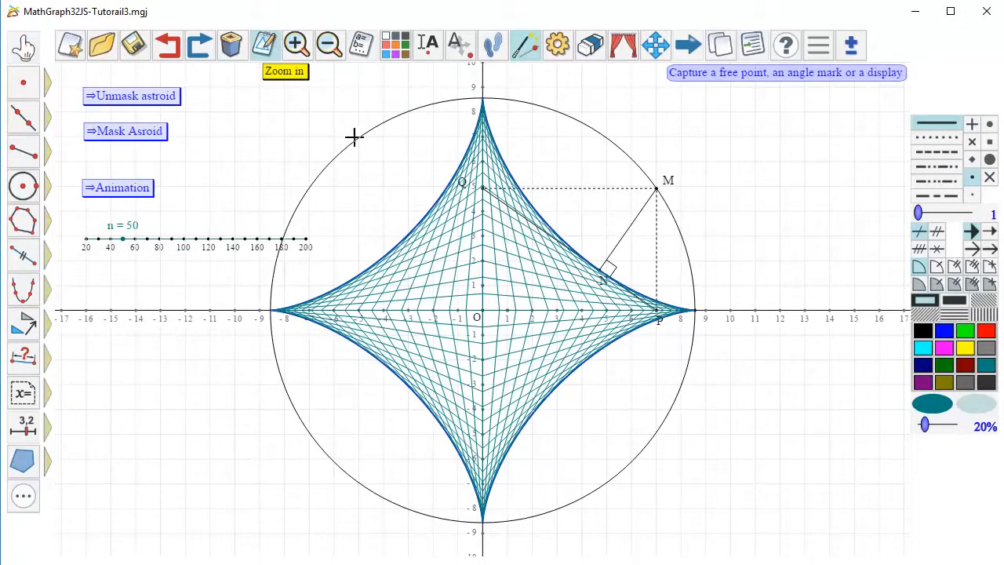
click(433, 292)
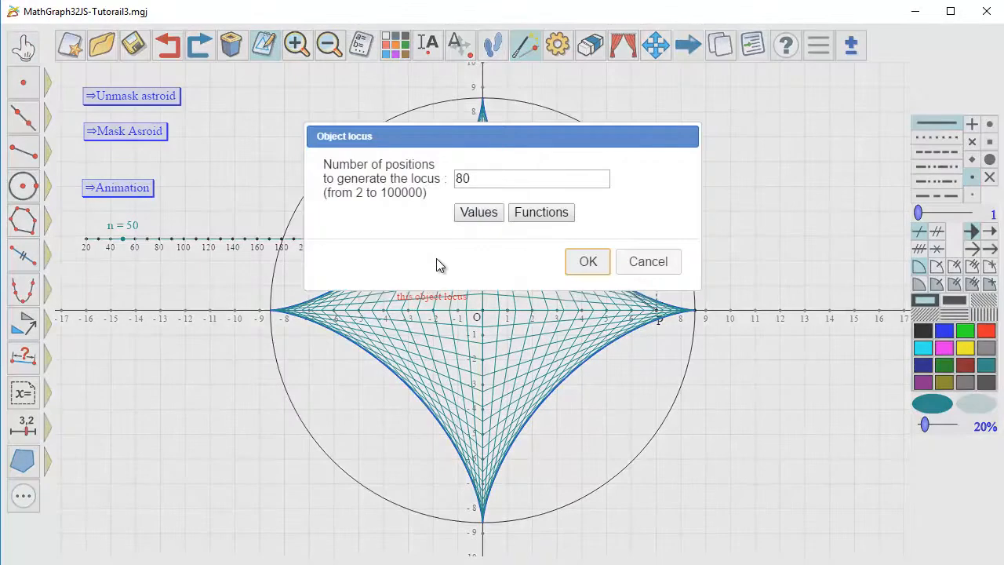
click(472, 180)
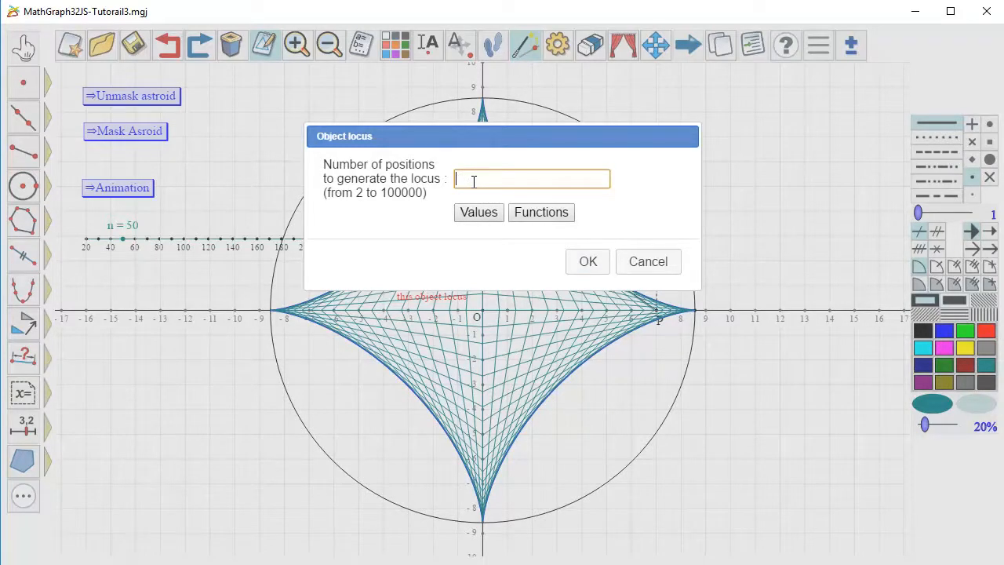
click(478, 213)
scroll(499, 189, down, 1)
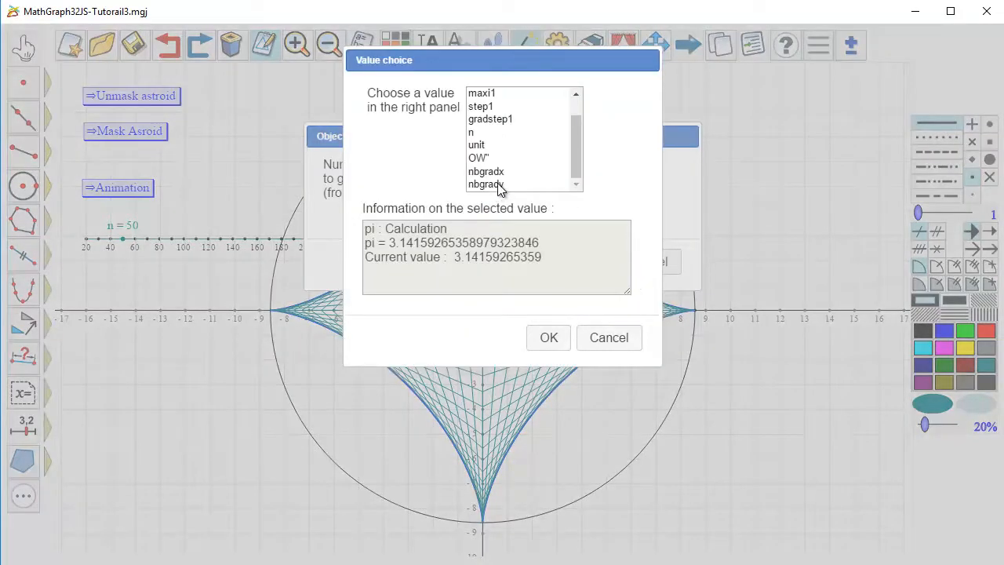
click(475, 132)
click(549, 342)
click(592, 261)
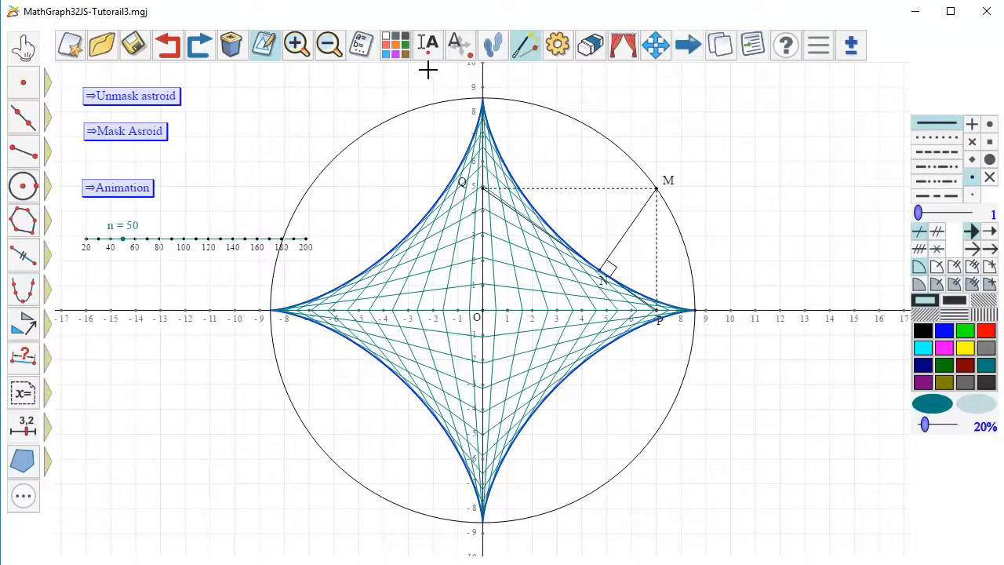
click(23, 53)
drag(122, 240, 172, 266)
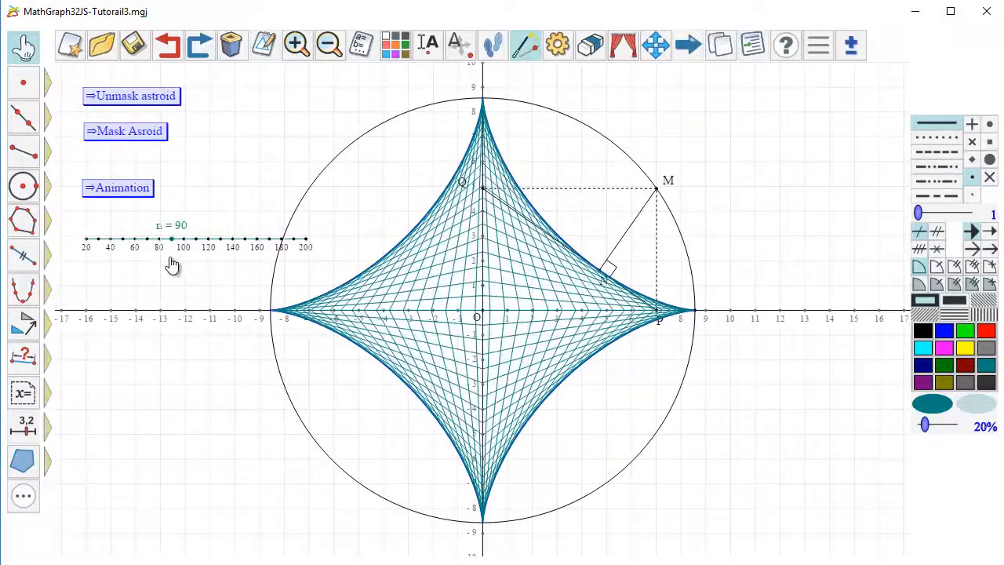